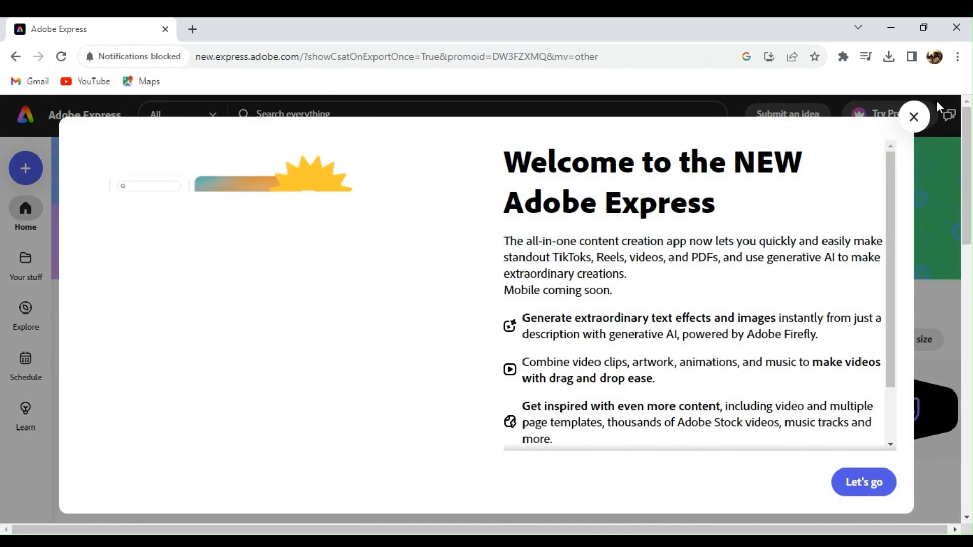
# Step: Dismiss the welcome dialog and create a blank 1080 x 1080 px Facebook post from scratch
pyautogui.click(913, 116)
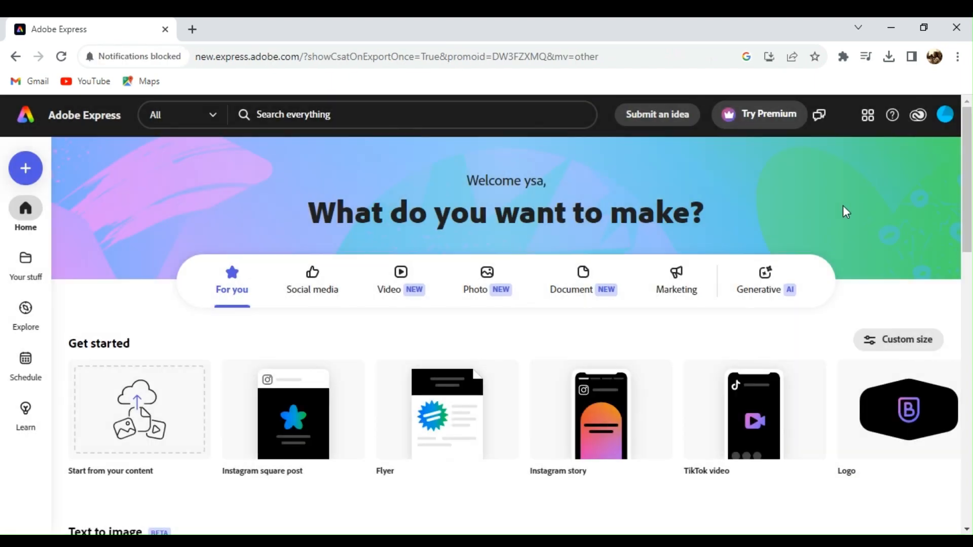
pyautogui.scroll(-1, 844, 207)
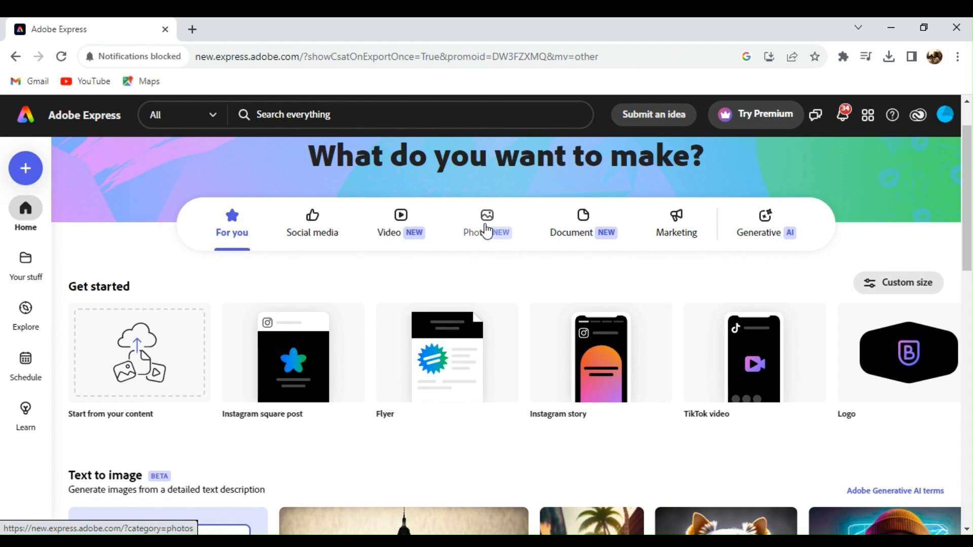
pyautogui.click(612, 226)
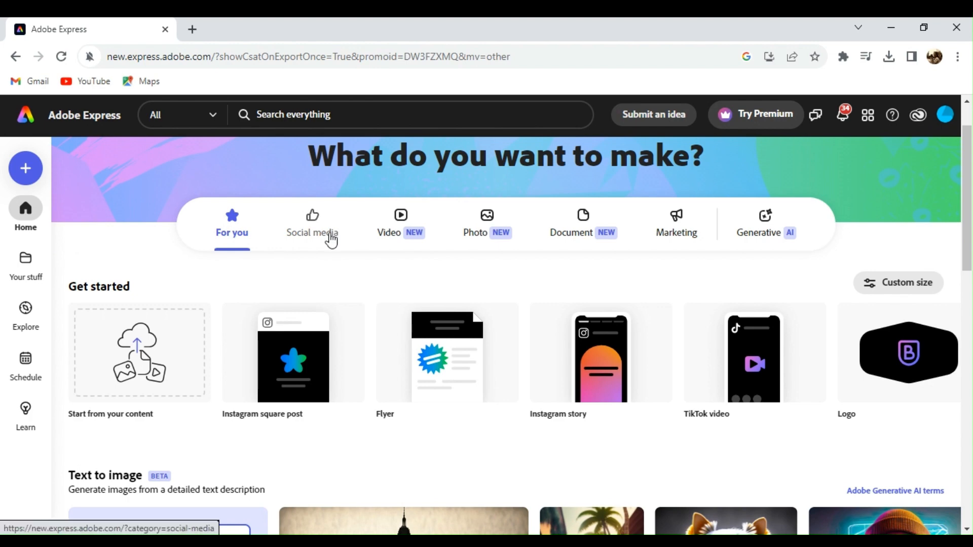
pyautogui.click(330, 239)
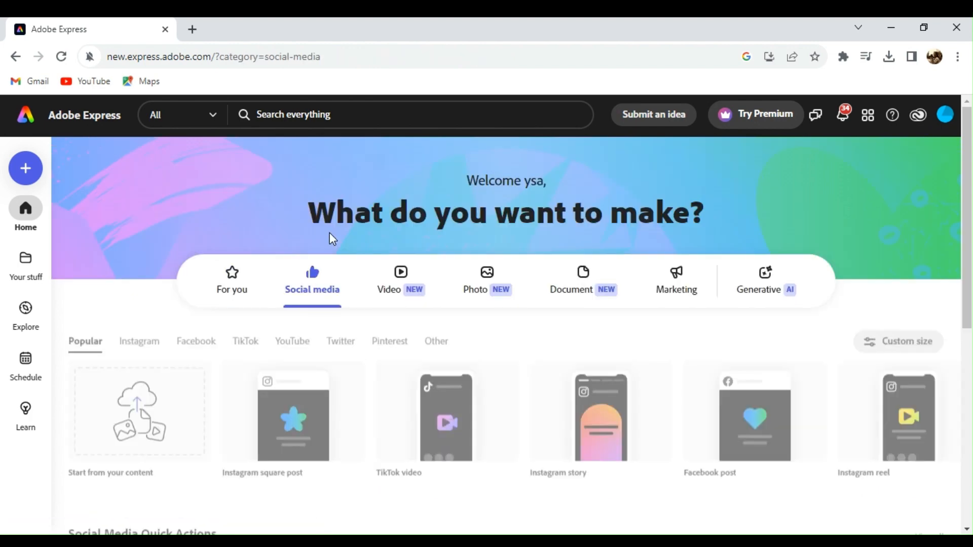
pyautogui.scroll(-2, 415, 354)
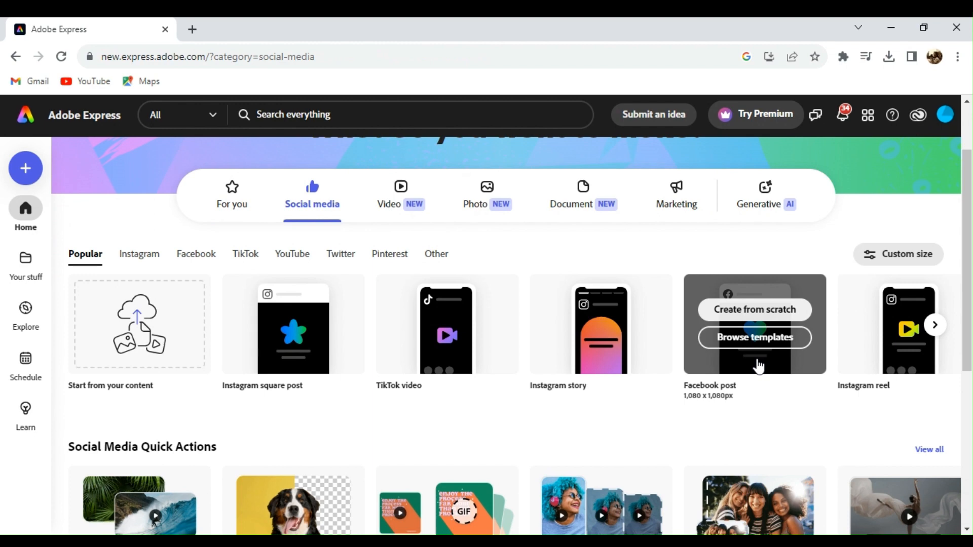
pyautogui.click(755, 309)
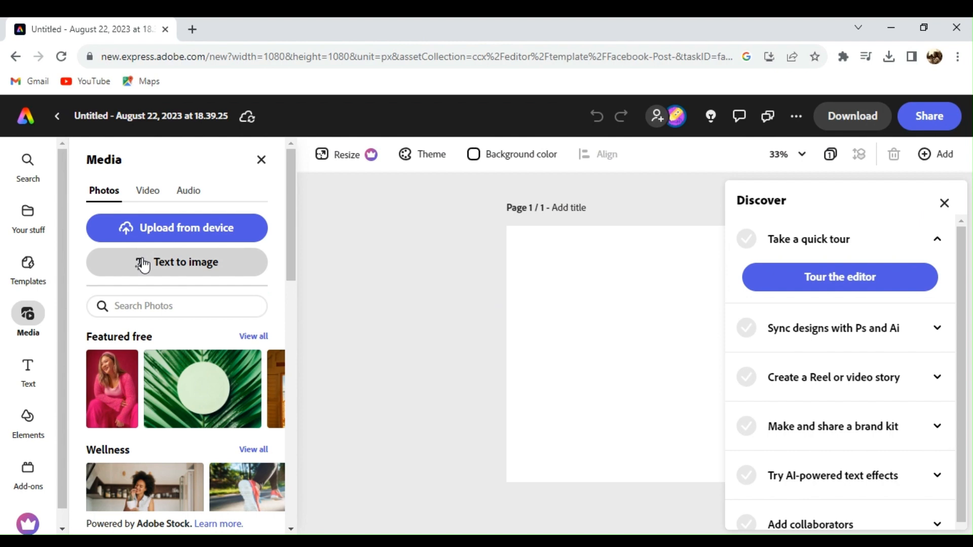
# Step: Add a Square (1:1) Text to image placeholder to the page and accept the generative AI terms
pyautogui.click(143, 263)
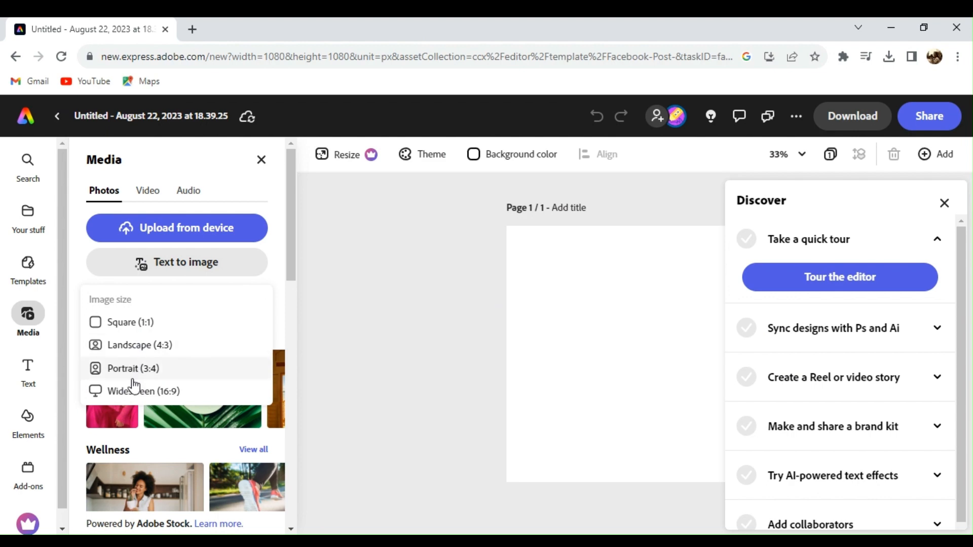
pyautogui.click(141, 330)
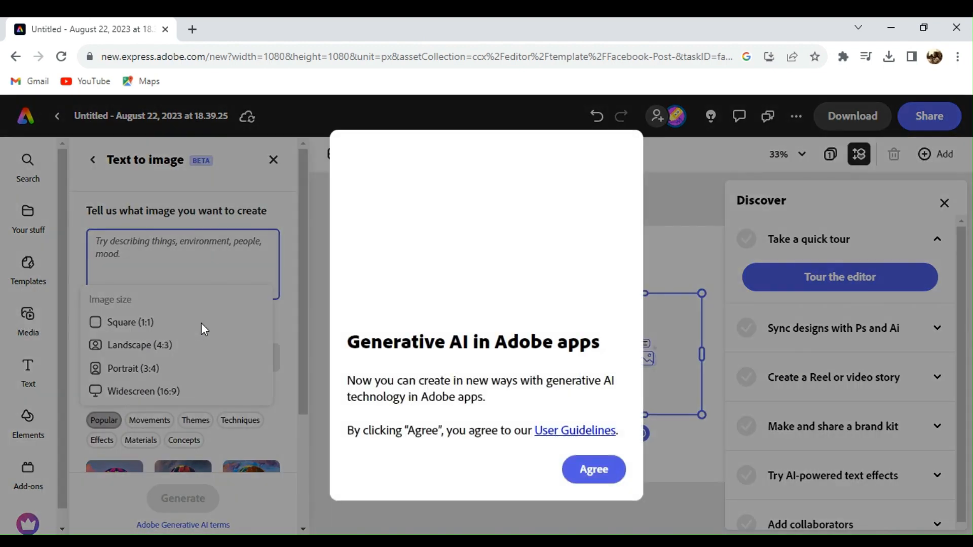
pyautogui.click(595, 469)
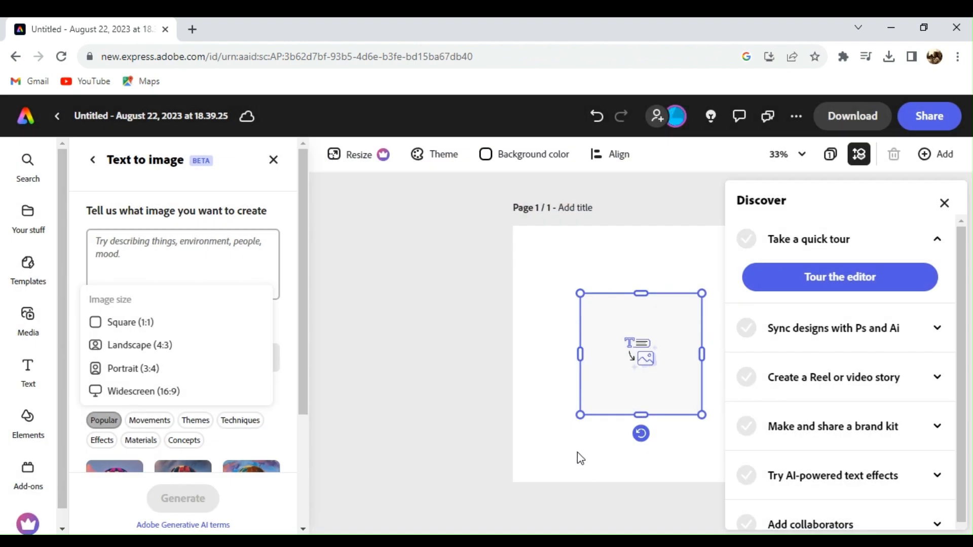
# Step: Enter the prompt 'yellow sunday dress', set Content type to Photo, and generate
pyautogui.click(173, 257)
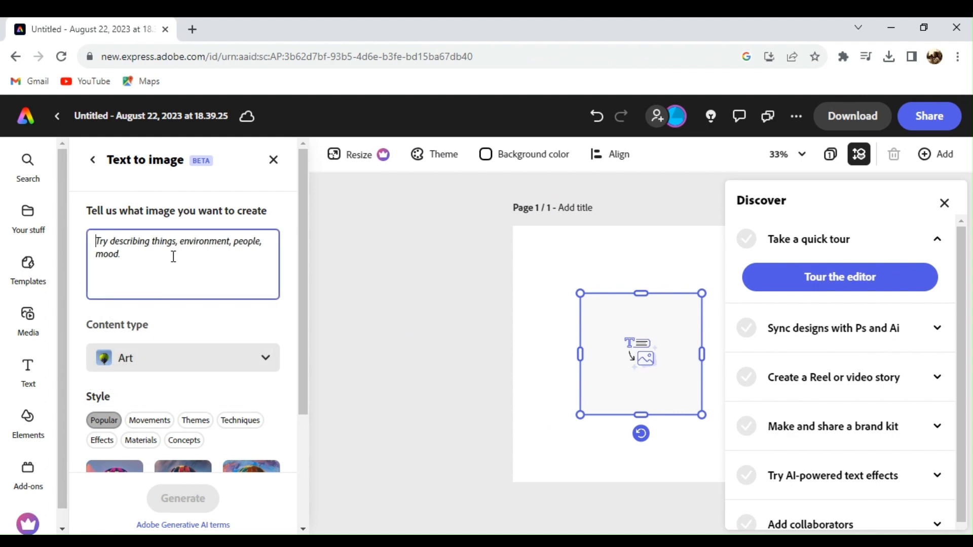
pyautogui.write('swe')
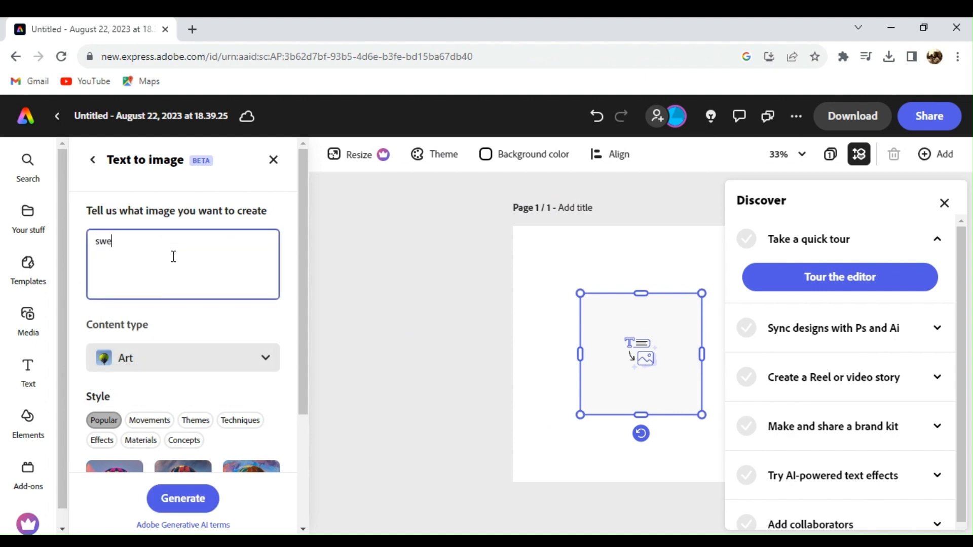
pyautogui.write('w')
pyautogui.press('BackSpace')
pyautogui.press('BackSpace')
pyautogui.write('yellow sunday d')
pyautogui.moveTo(304, 335); pyautogui.dragTo(302, 363)
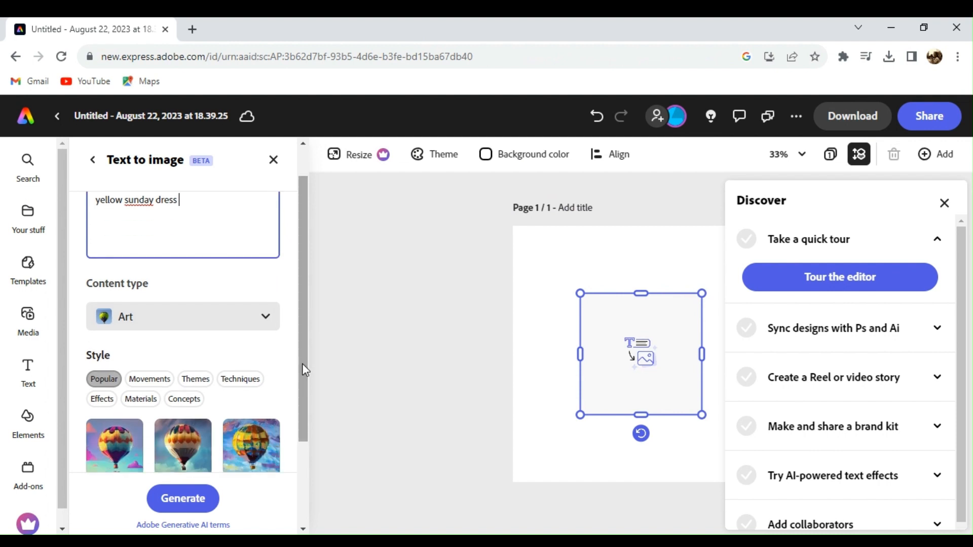
pyautogui.click(193, 310)
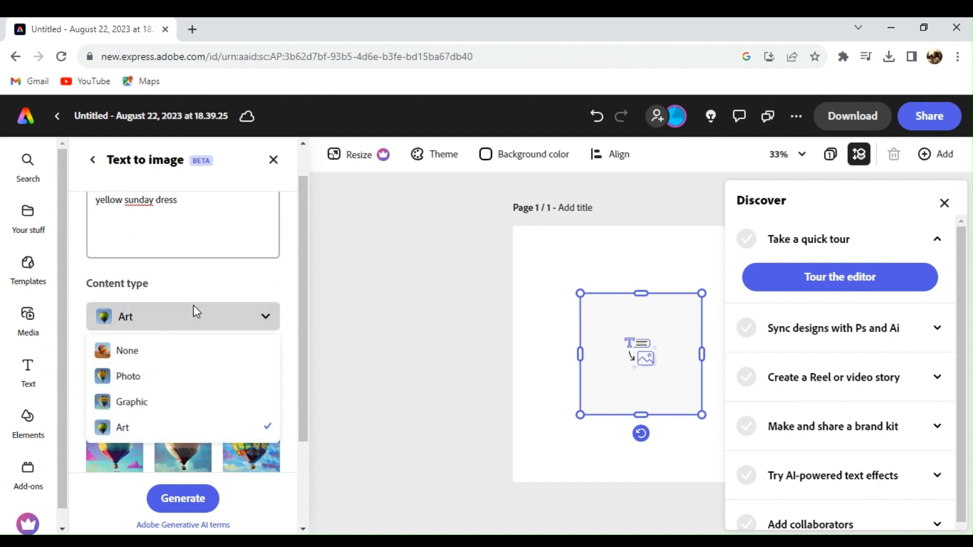
pyautogui.click(177, 380)
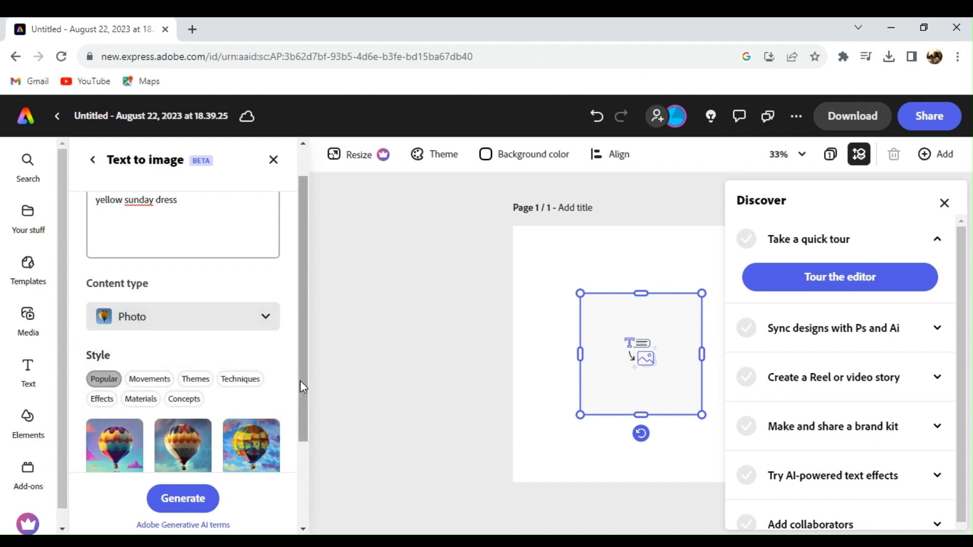
pyautogui.moveTo(300, 383); pyautogui.dragTo(300, 439)
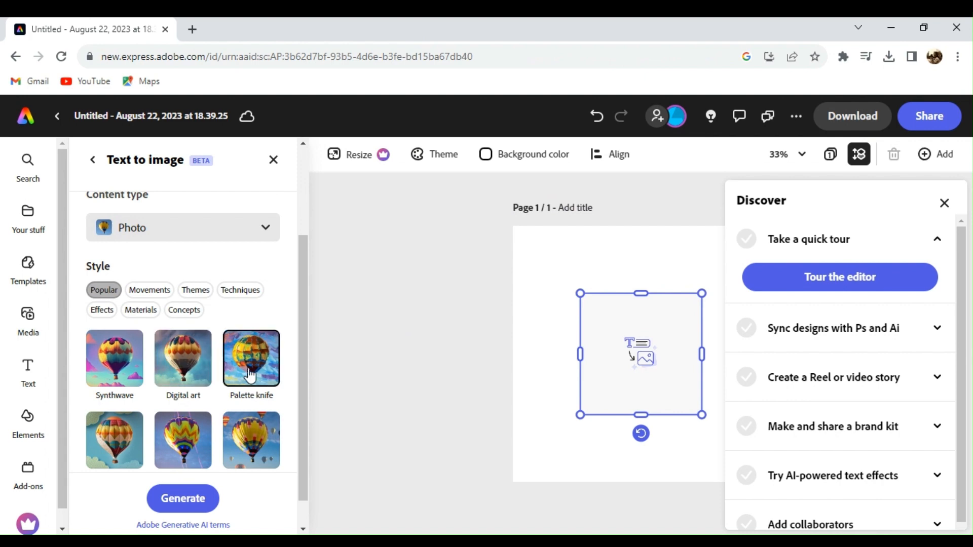
pyautogui.moveTo(300, 380); pyautogui.dragTo(303, 409)
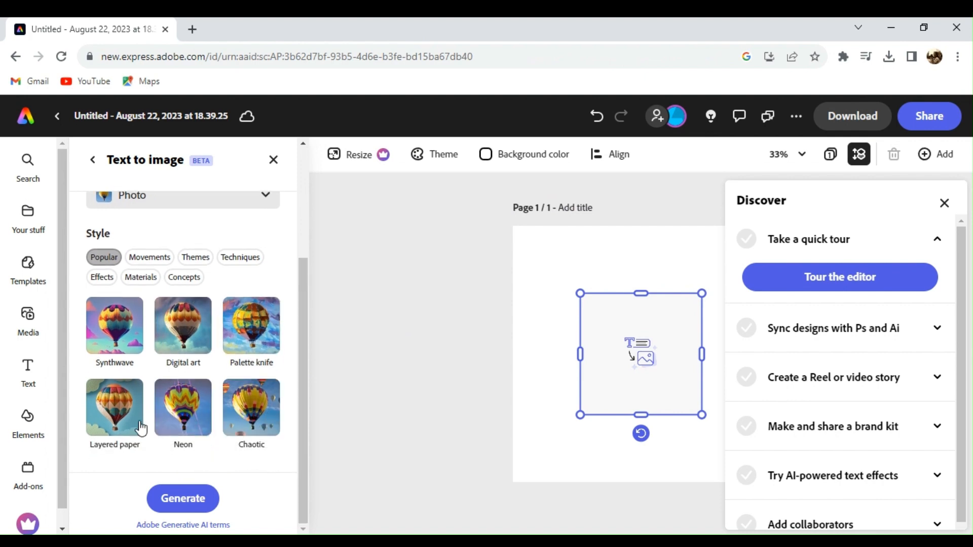
pyautogui.click(184, 501)
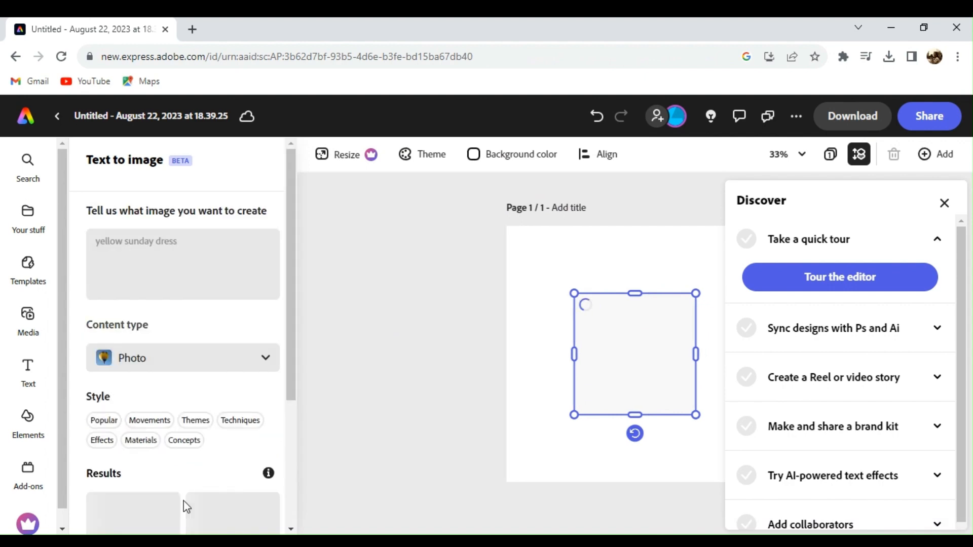
# Step: Load more results and place the tall yellow dress against sky and cream fabric in the frame
pyautogui.click(952, 203)
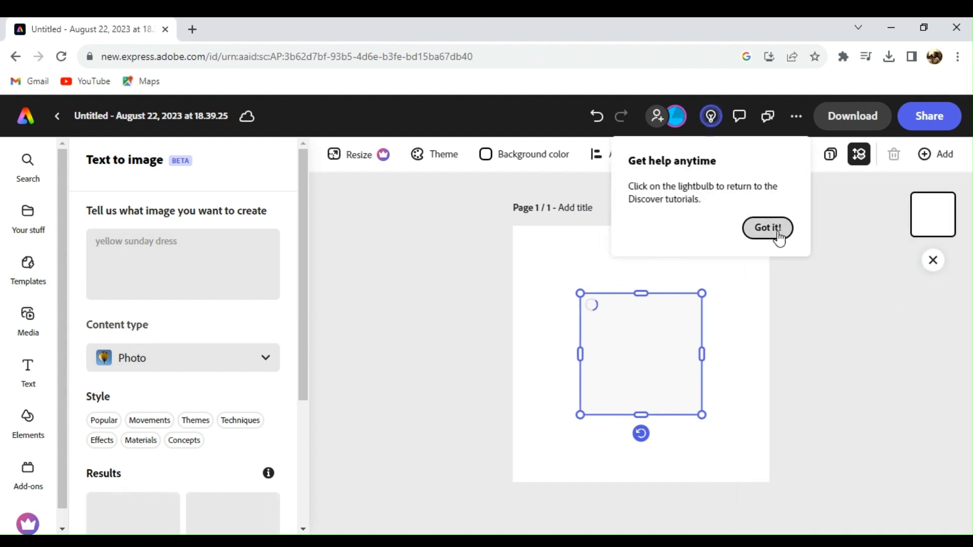
pyautogui.click(777, 232)
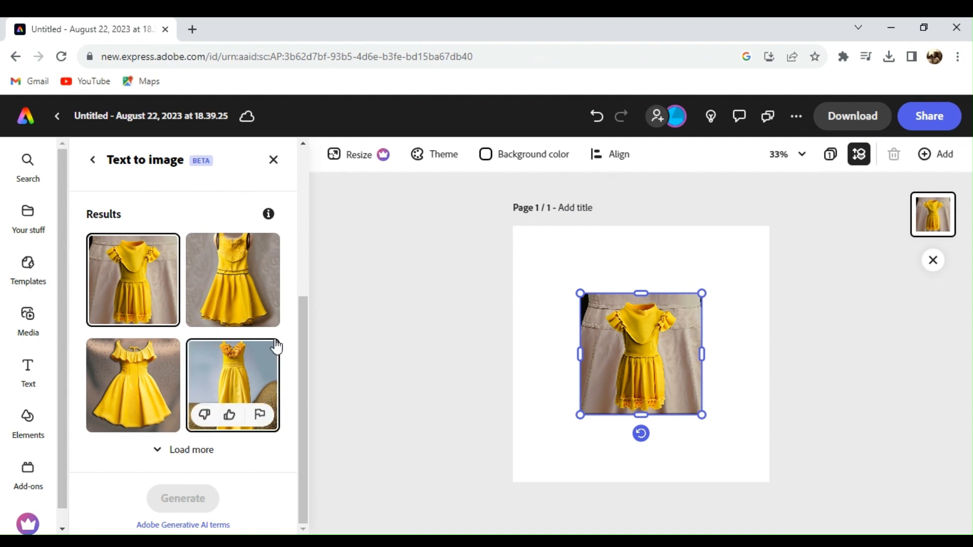
pyautogui.click(191, 452)
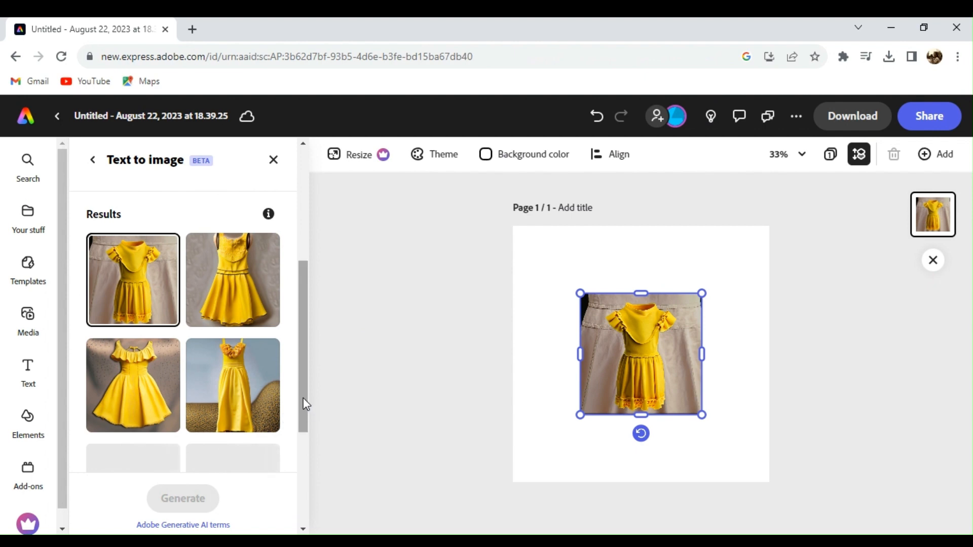
pyautogui.moveTo(303, 399); pyautogui.dragTo(299, 440)
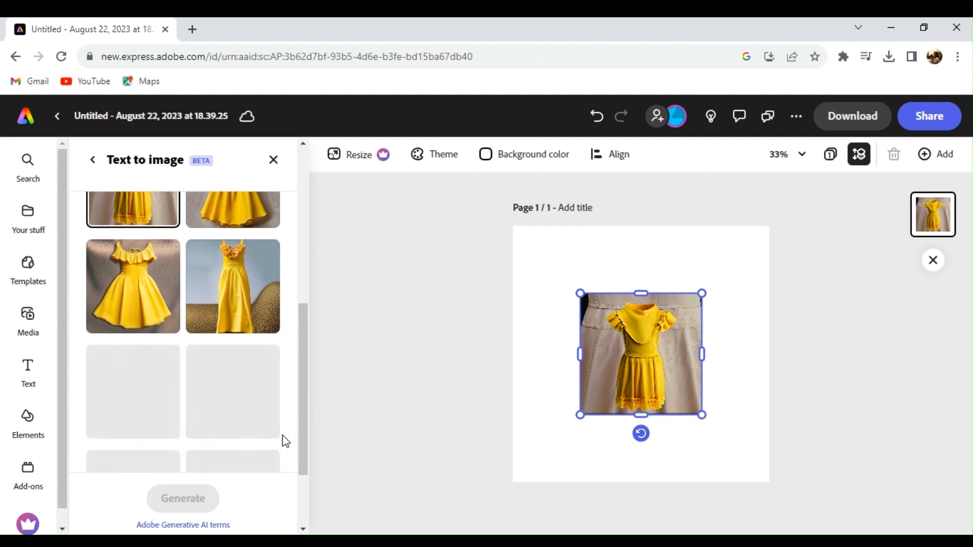
pyautogui.scroll(-2, 307, 422)
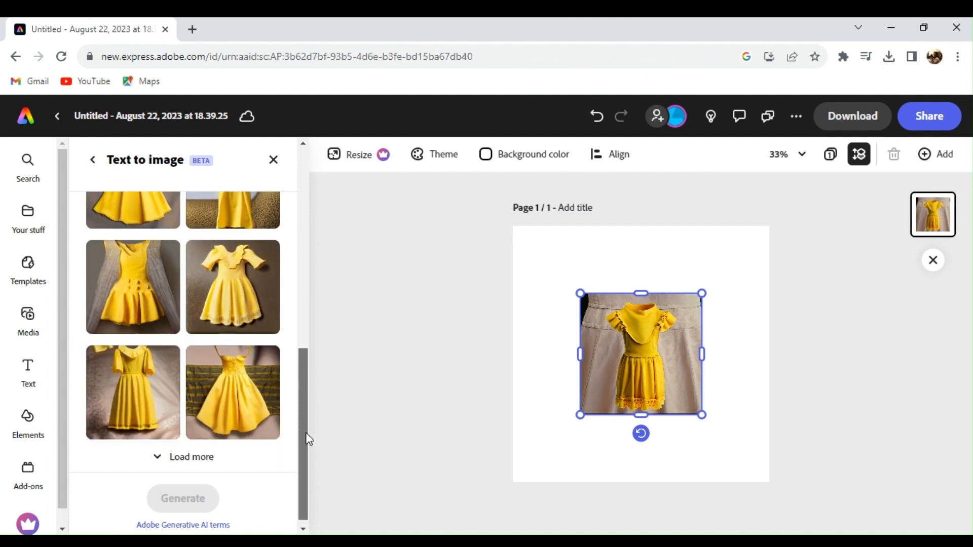
pyautogui.moveTo(307, 434); pyautogui.dragTo(310, 388)
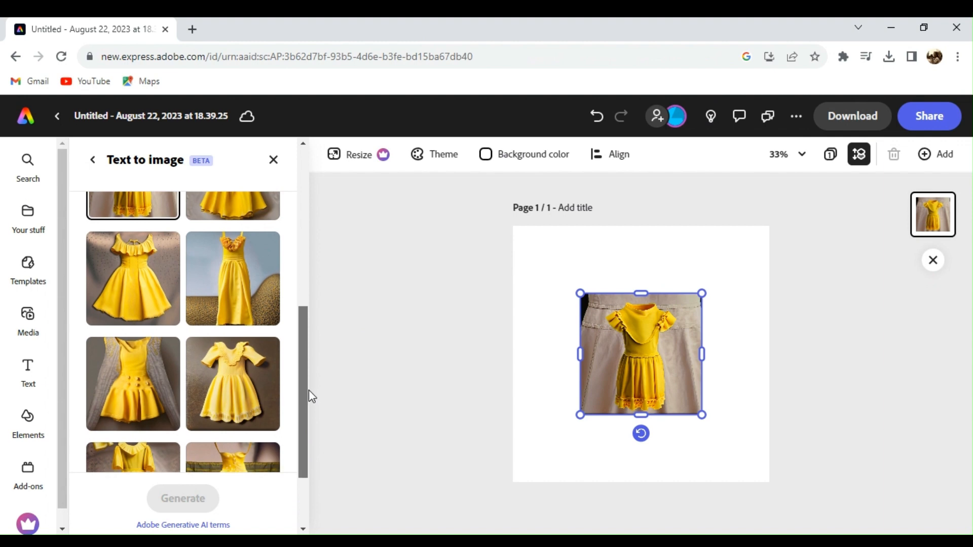
pyautogui.click(250, 264)
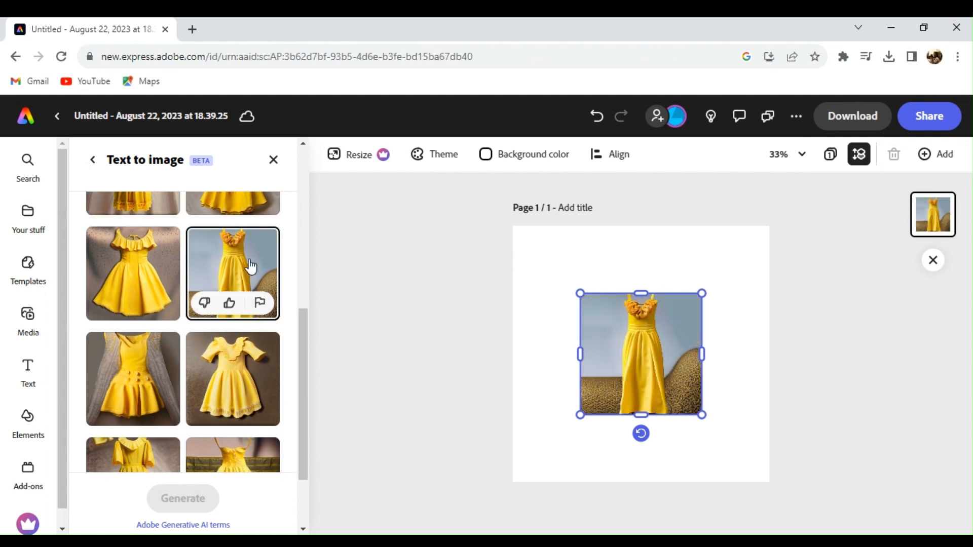
pyautogui.doubleClick(658, 358)
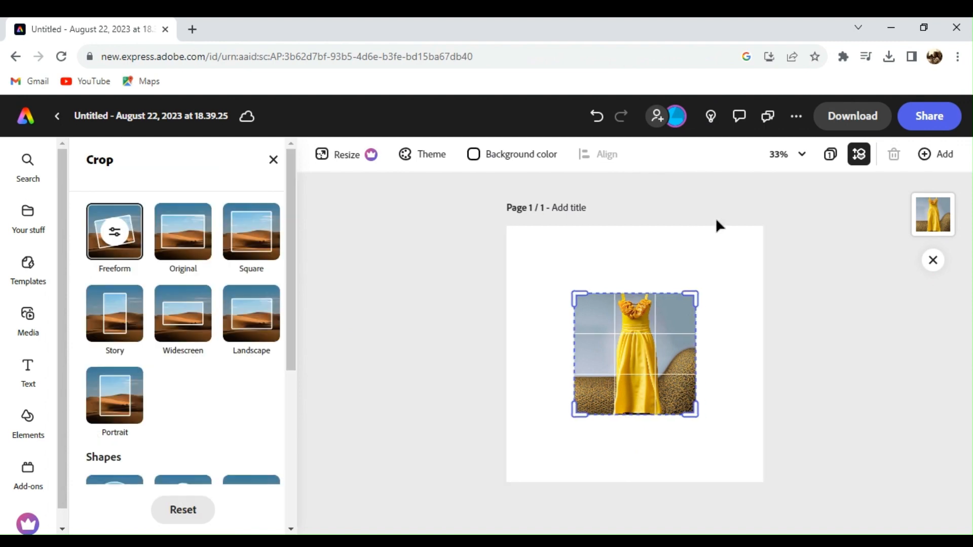
# Step: Leave cropping and remove the background behind the yellow dress
pyautogui.click(484, 218)
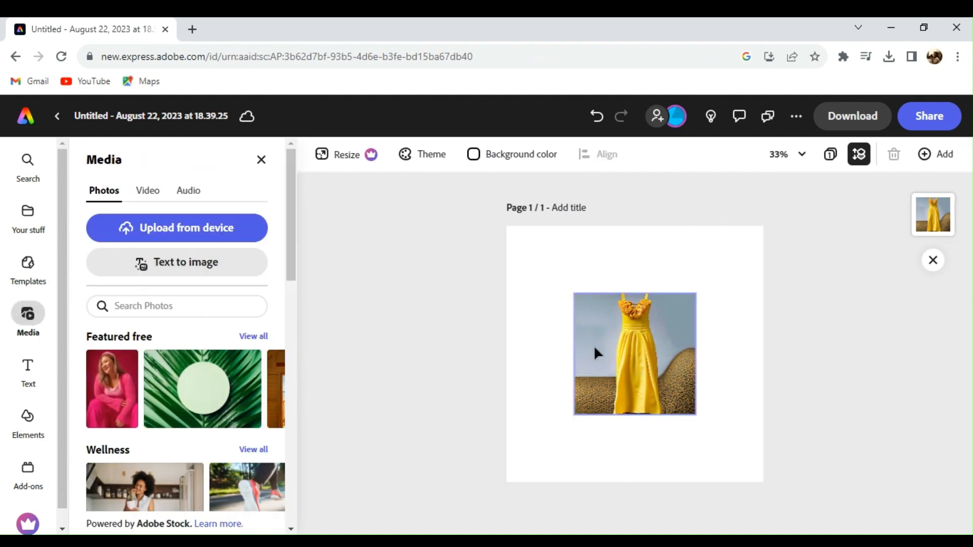
pyautogui.click(610, 352)
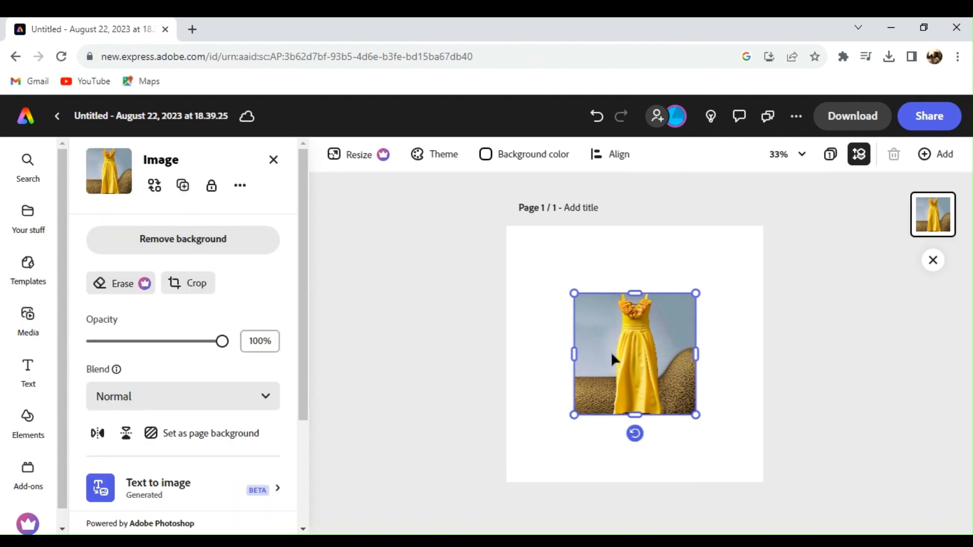
pyautogui.click(193, 251)
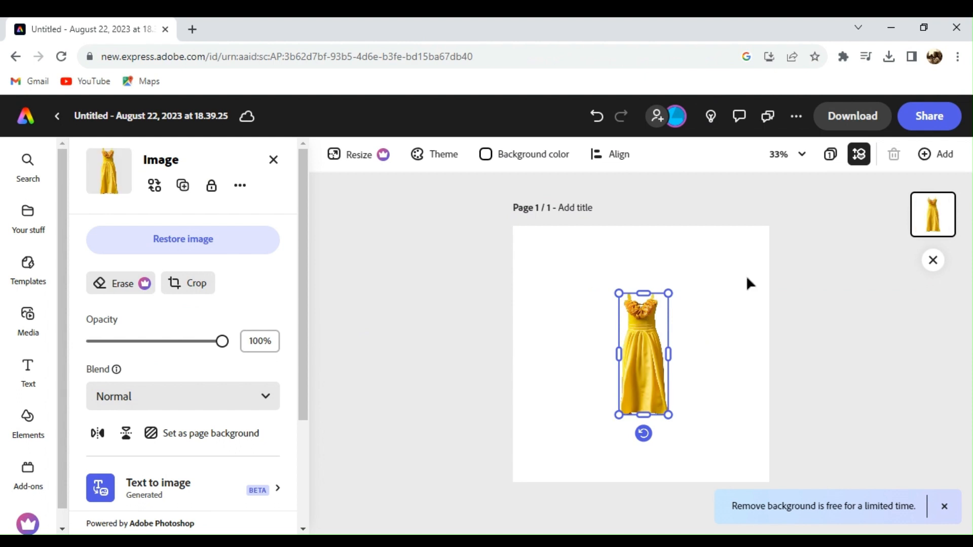
# Step: Enlarge the dress cutout upward, downward and to both sides so it fills most of the page
pyautogui.moveTo(670, 292); pyautogui.dragTo(723, 256)
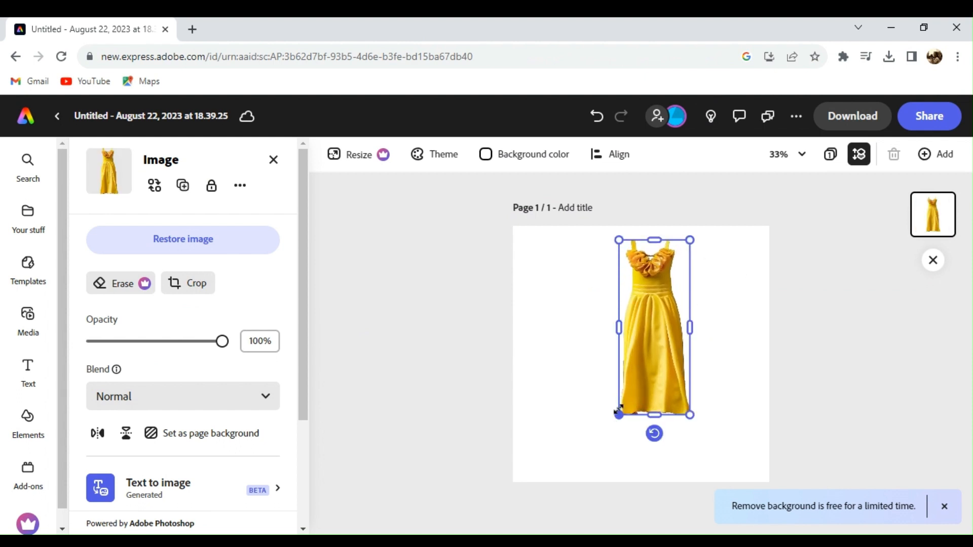
pyautogui.moveTo(619, 415); pyautogui.dragTo(596, 471)
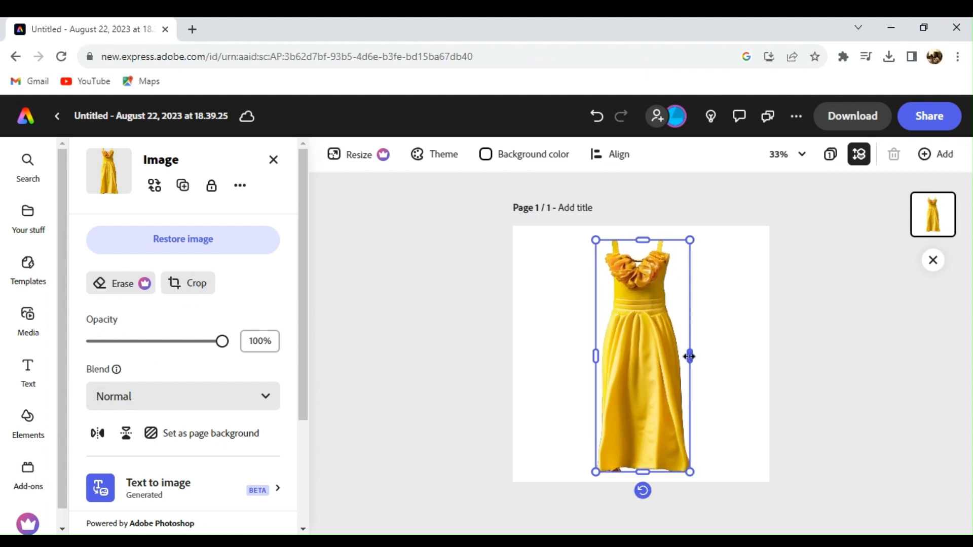
pyautogui.moveTo(690, 356); pyautogui.dragTo(715, 357)
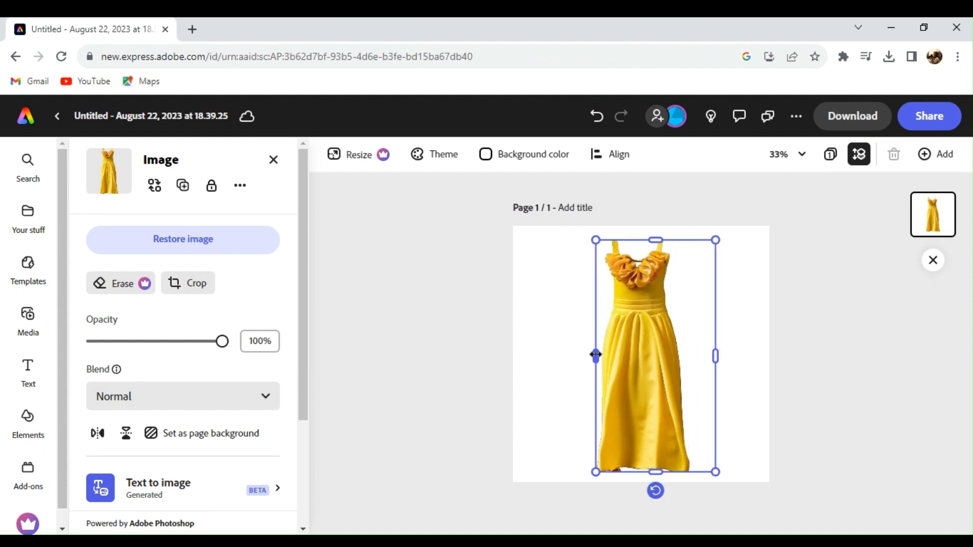
pyautogui.moveTo(595, 354); pyautogui.dragTo(549, 355)
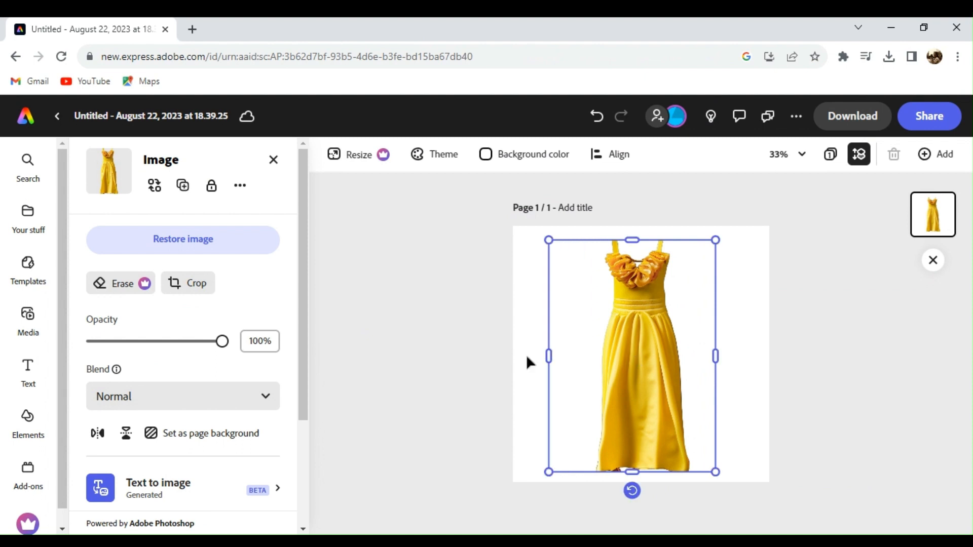
pyautogui.click(438, 356)
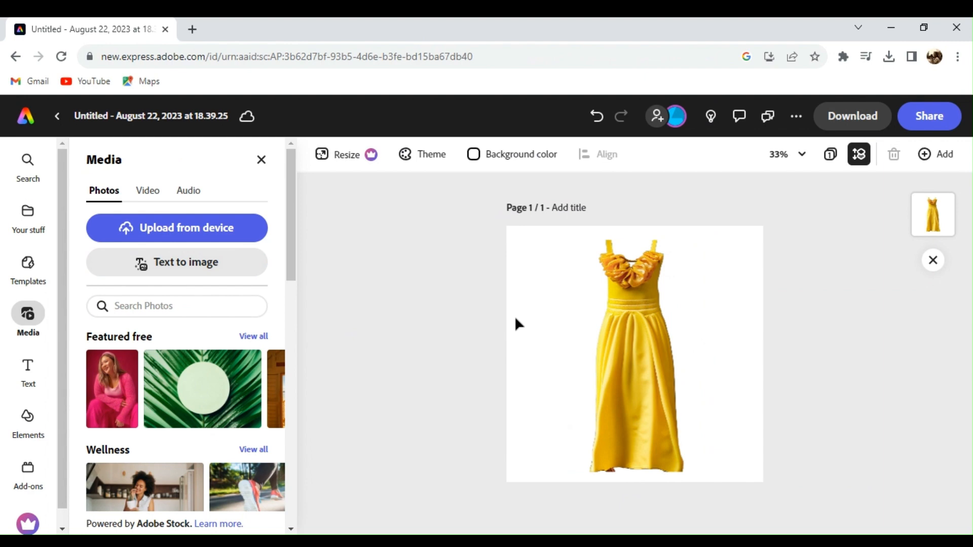
# Step: Search the stock photos for 'pastel background'
pyautogui.click(515, 156)
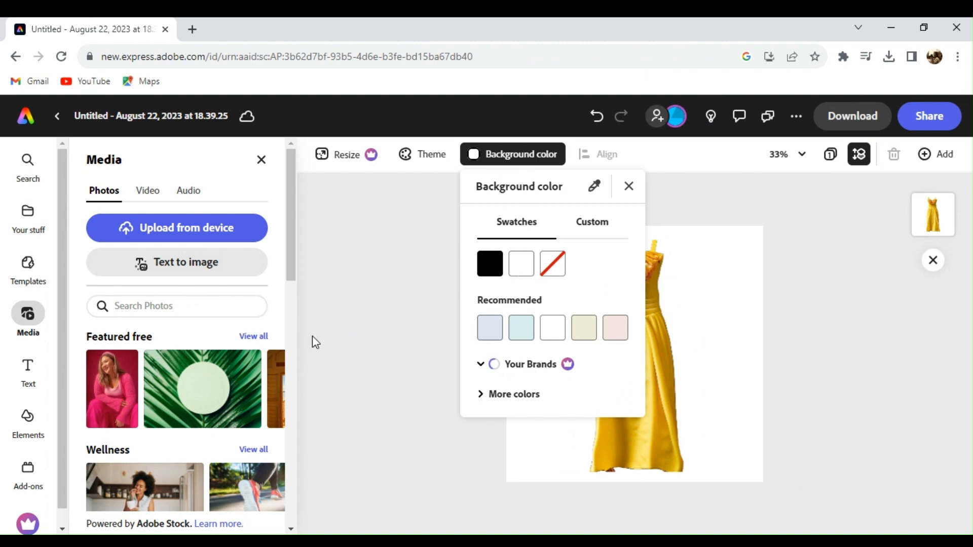
pyautogui.click(299, 340)
pyautogui.scroll(-5, 296, 289)
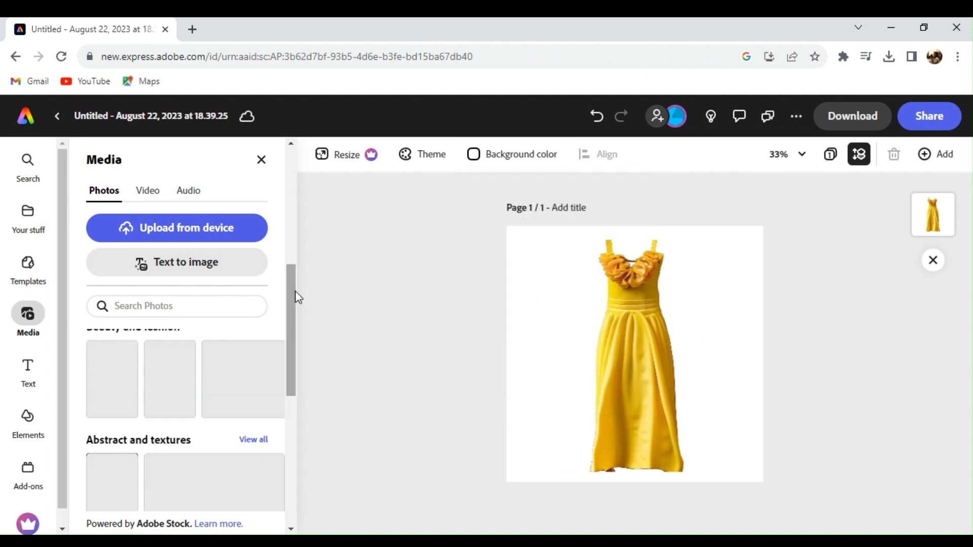
pyautogui.moveTo(295, 281); pyautogui.dragTo(302, 219)
pyautogui.click(211, 305)
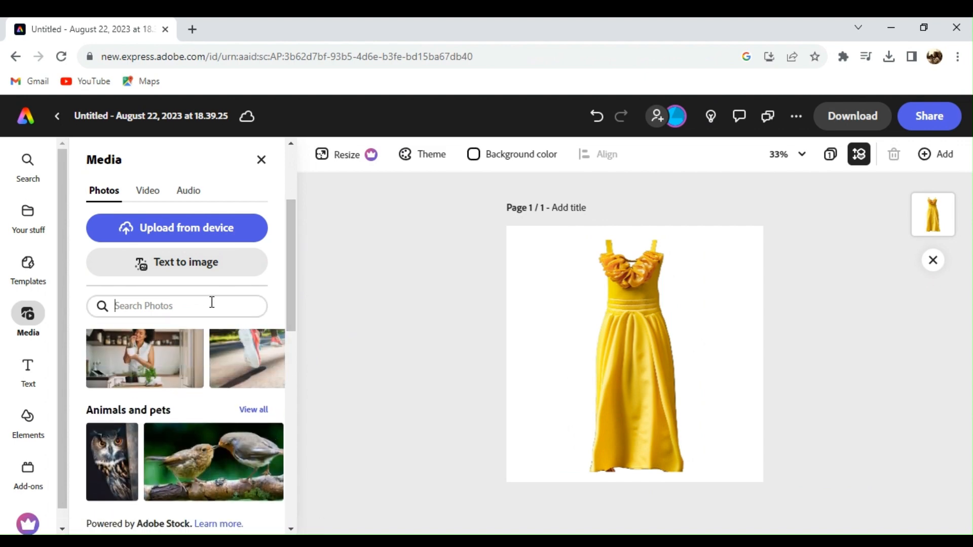
pyautogui.write('pastel background')
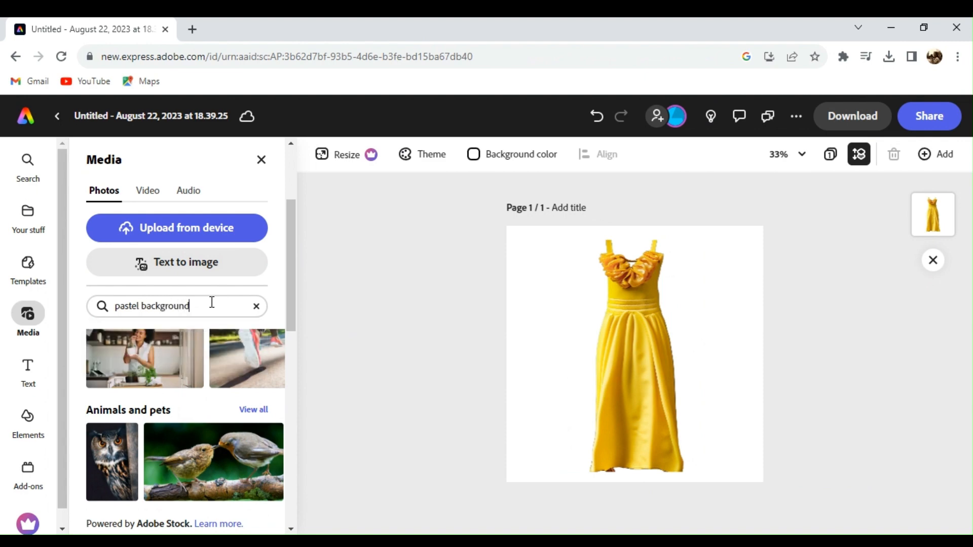
pyautogui.press('Return')
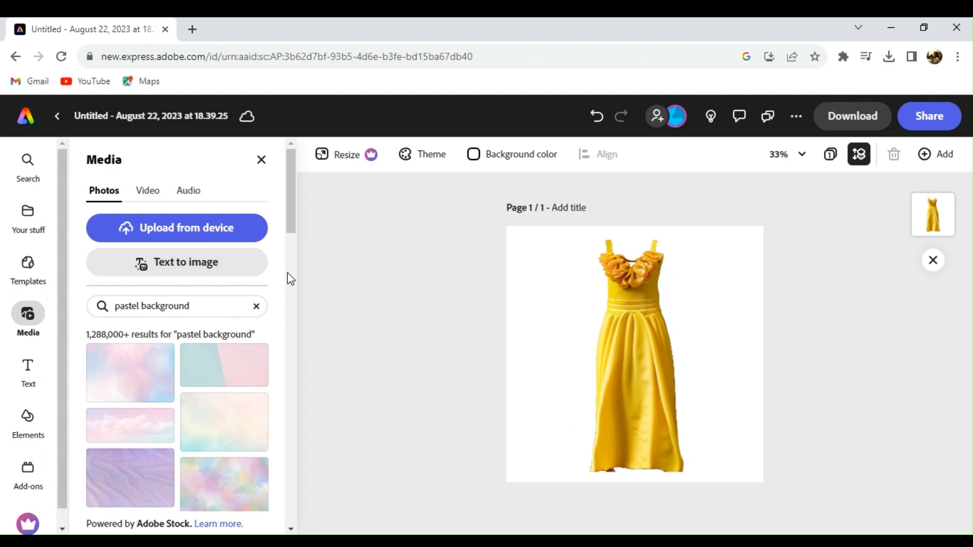
# Step: Add the cream fabric photo from the search results to the page
pyautogui.click(288, 272)
pyautogui.click(287, 272)
pyautogui.click(289, 270)
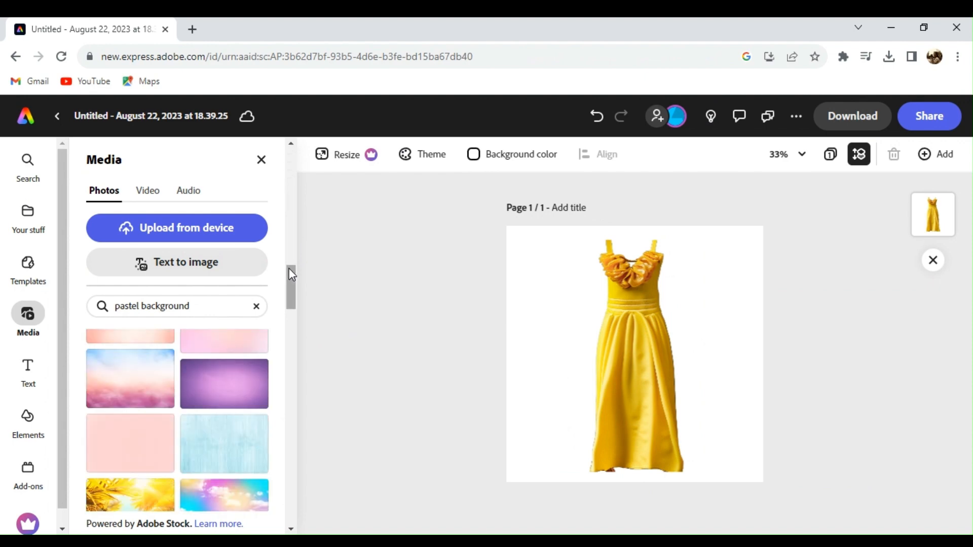
pyautogui.moveTo(293, 289); pyautogui.dragTo(294, 269)
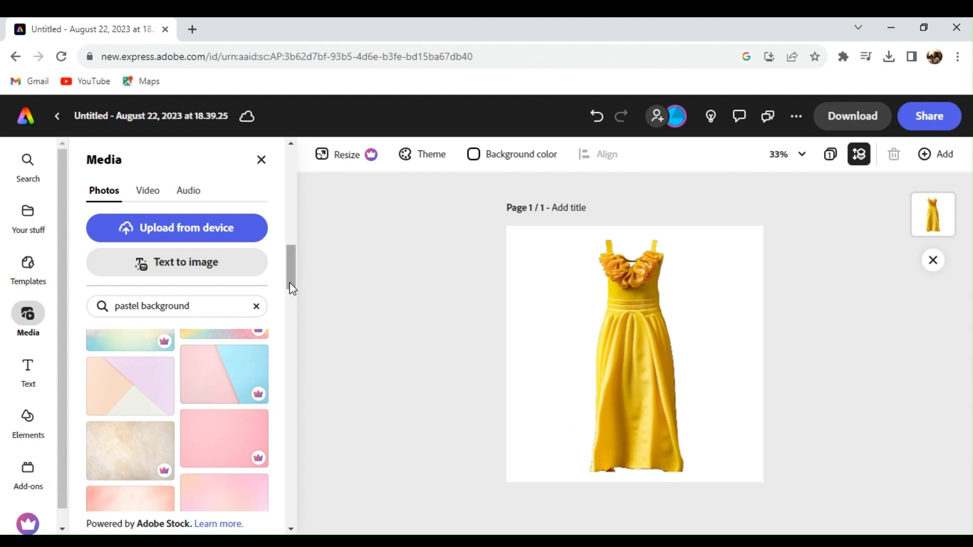
pyautogui.scroll(-5, 292, 299)
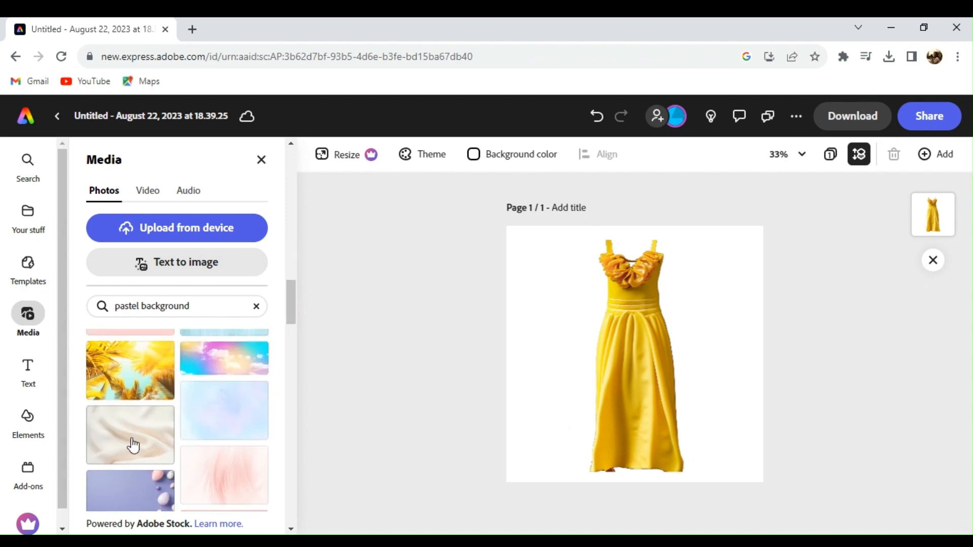
pyautogui.click(133, 446)
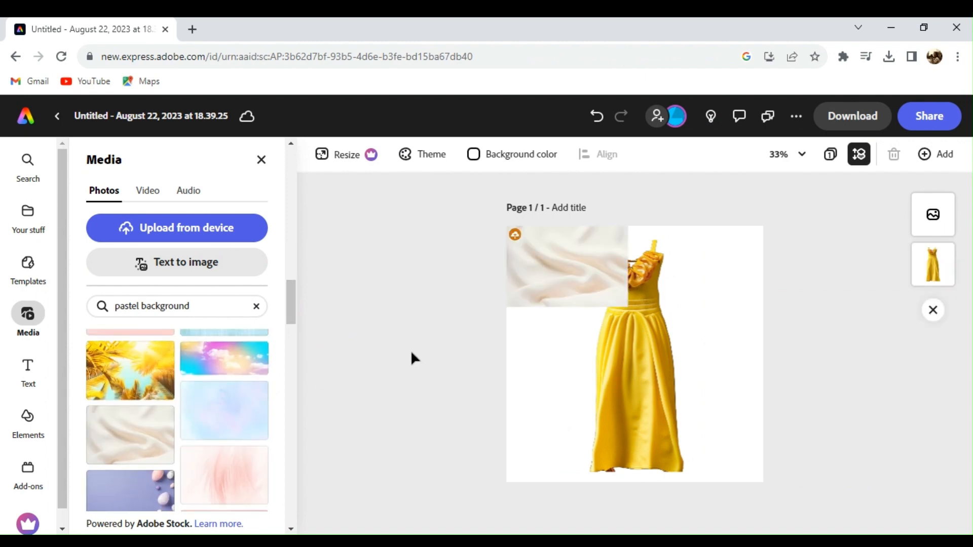
# Step: Stretch the fabric photo over the whole page and send it behind the dress
pyautogui.click(560, 263)
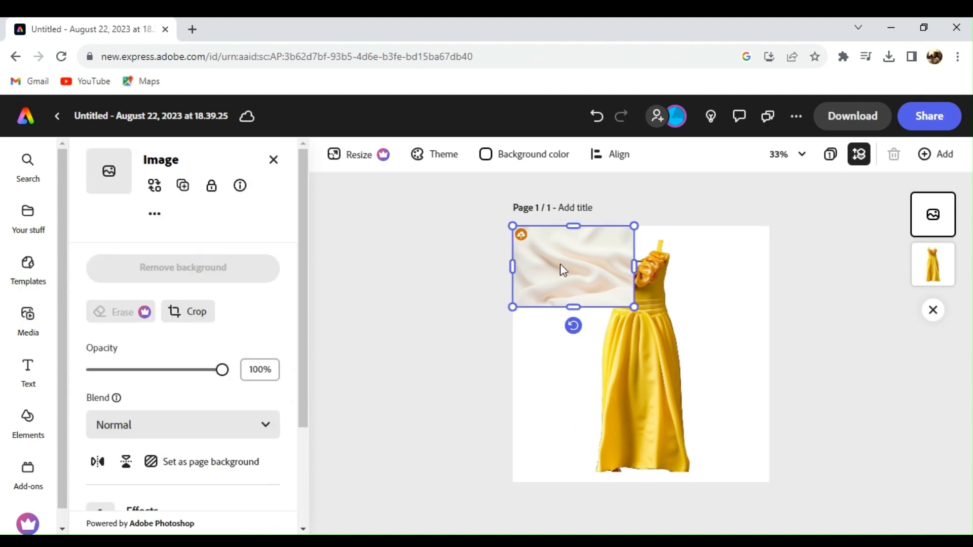
pyautogui.rightClick(561, 264)
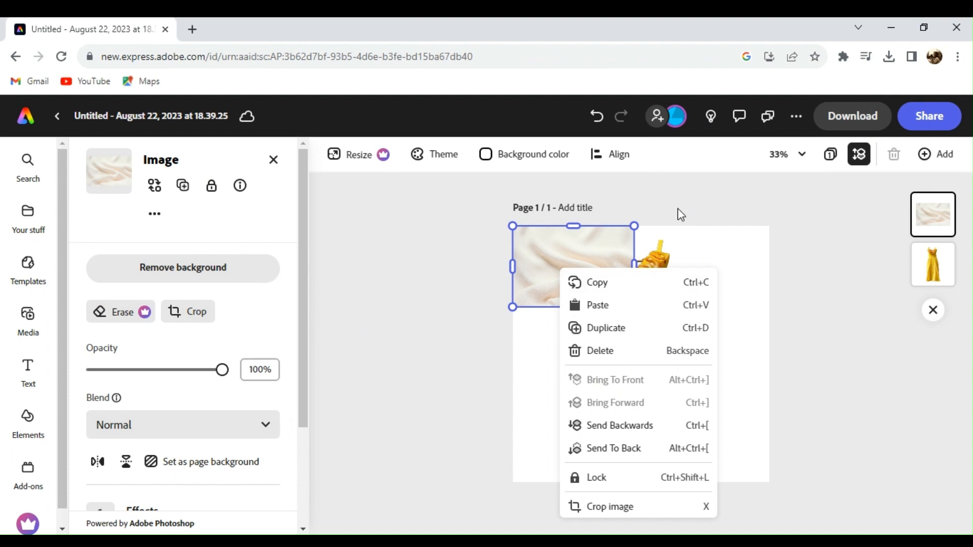
pyautogui.click(704, 227)
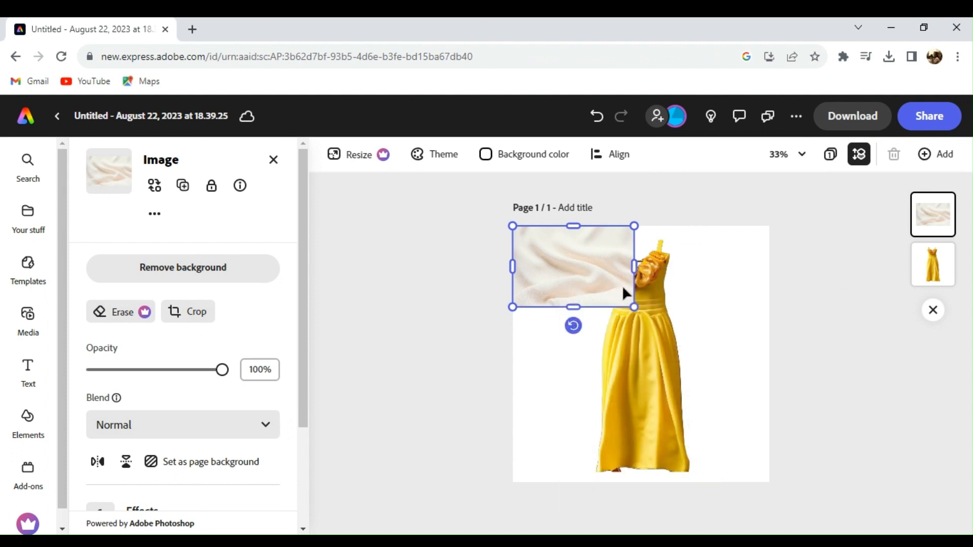
pyautogui.moveTo(634, 307); pyautogui.dragTo(821, 432)
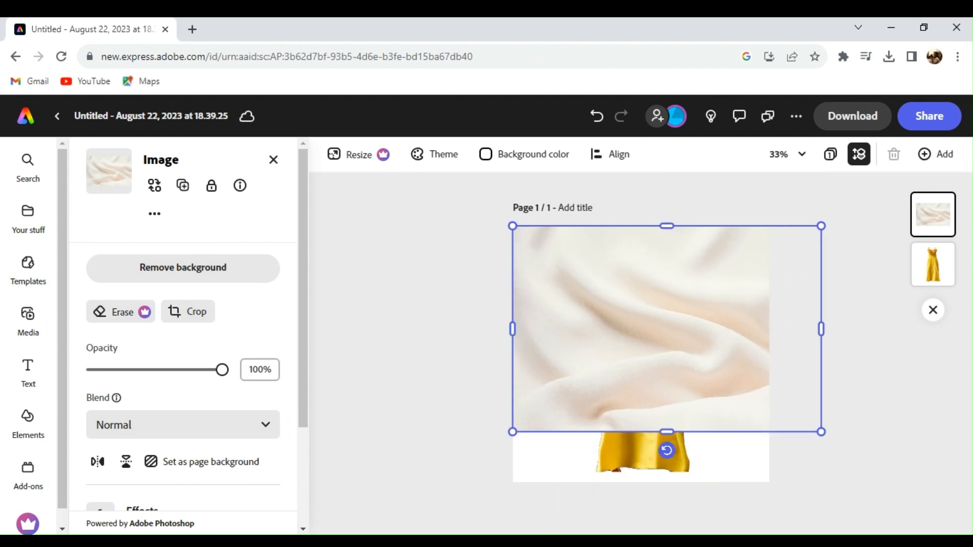
pyautogui.moveTo(667, 432); pyautogui.dragTo(667, 500)
pyautogui.rightClick(658, 338)
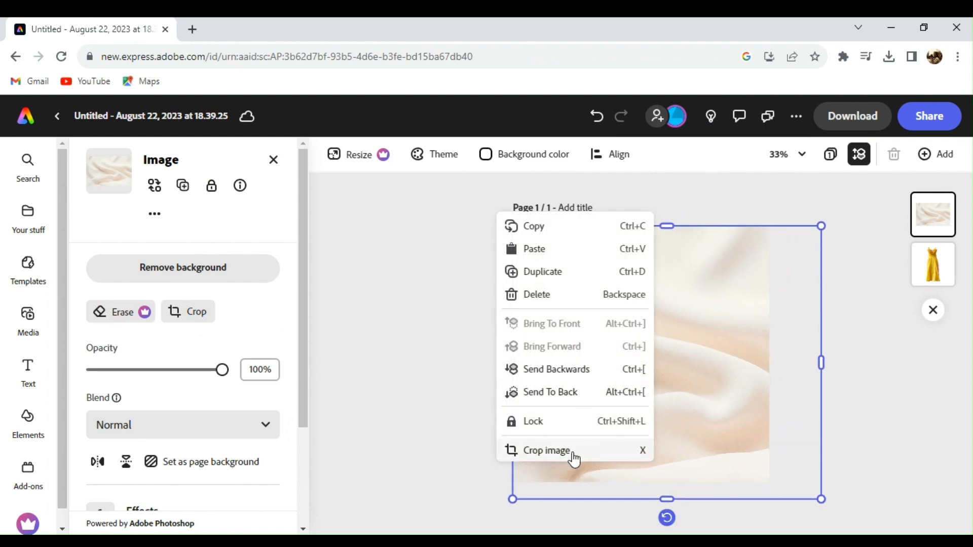
pyautogui.click(566, 382)
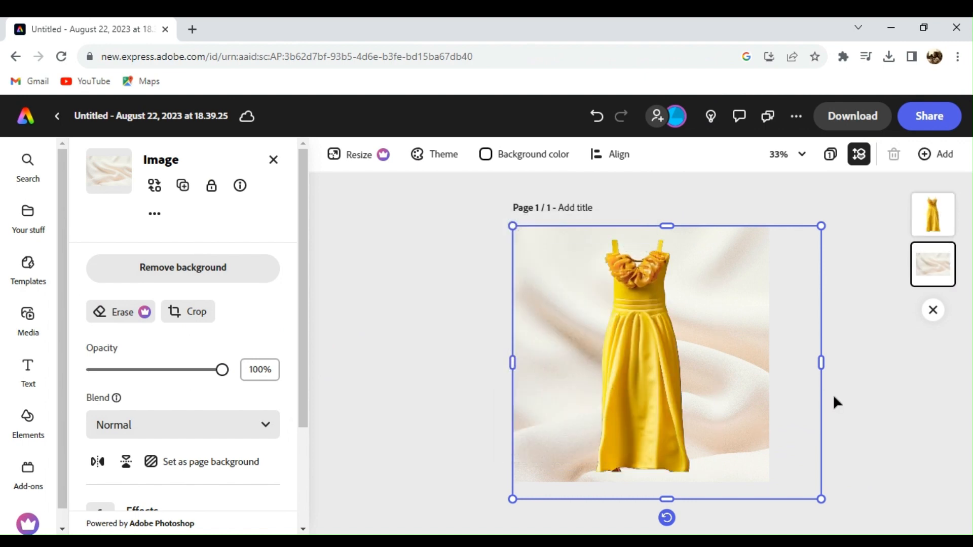
pyautogui.click(894, 391)
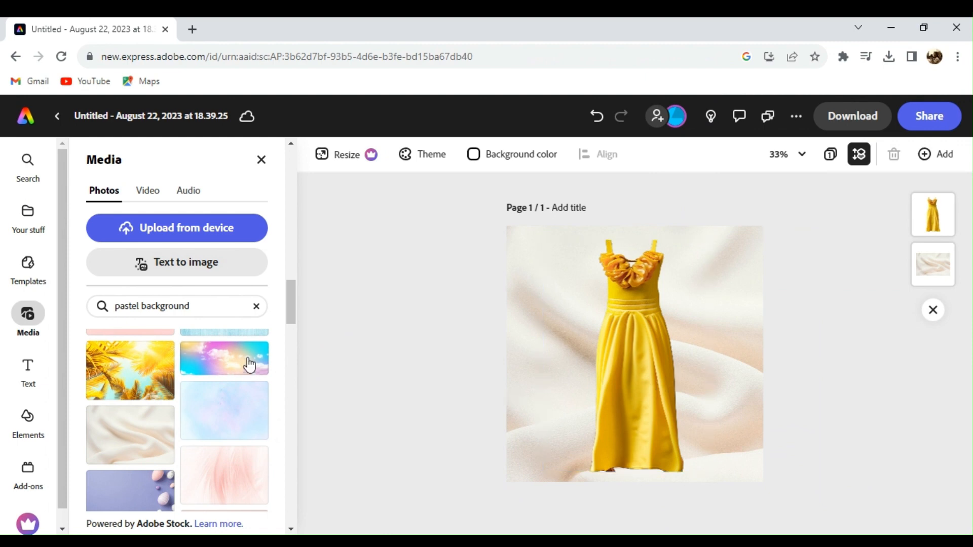
# Step: Preview the French Cafe (Loop) audio track and add it as the soundtrack
pyautogui.click(144, 263)
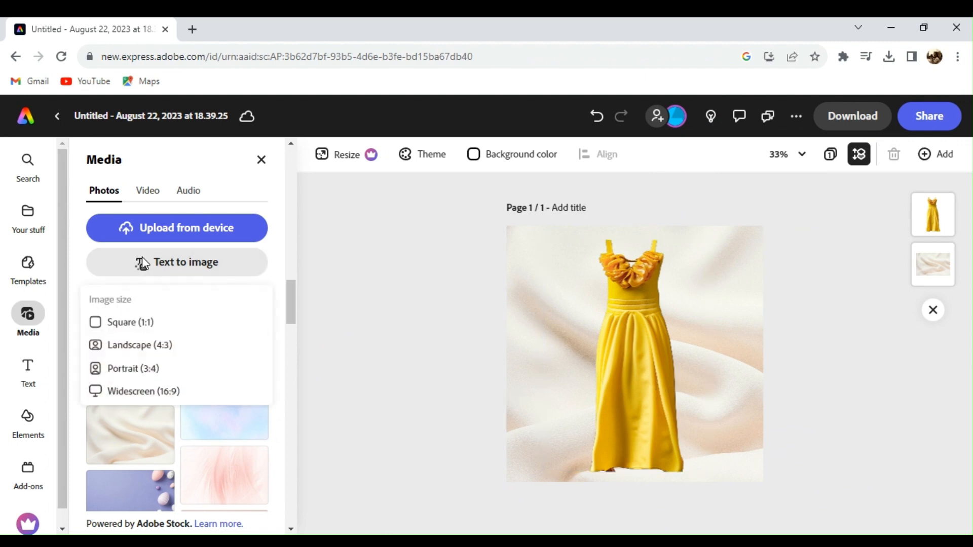
pyautogui.click(286, 235)
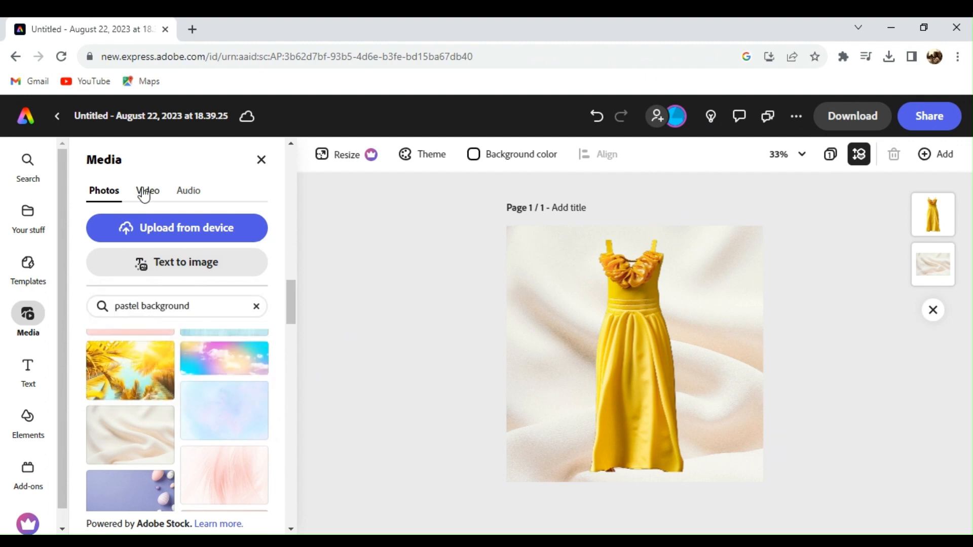
pyautogui.click(186, 193)
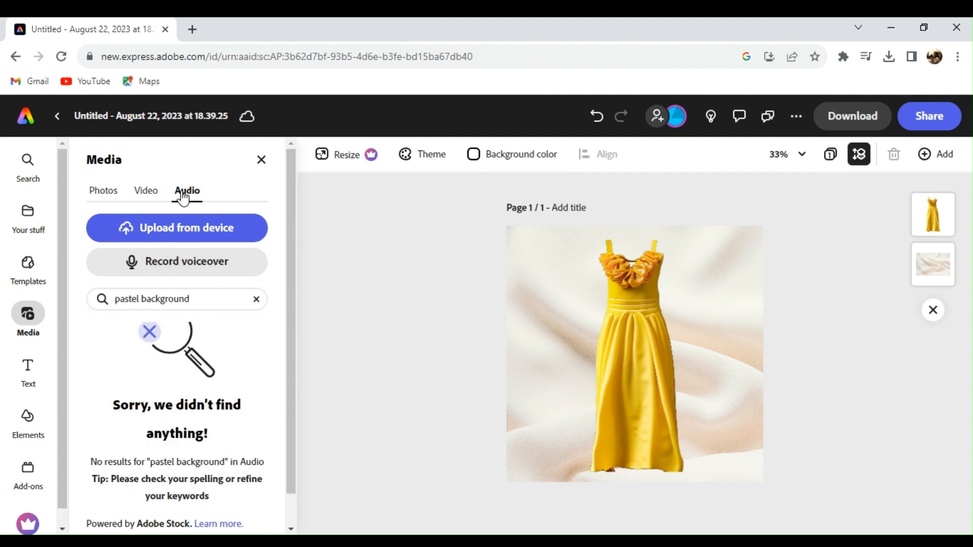
pyautogui.click(257, 299)
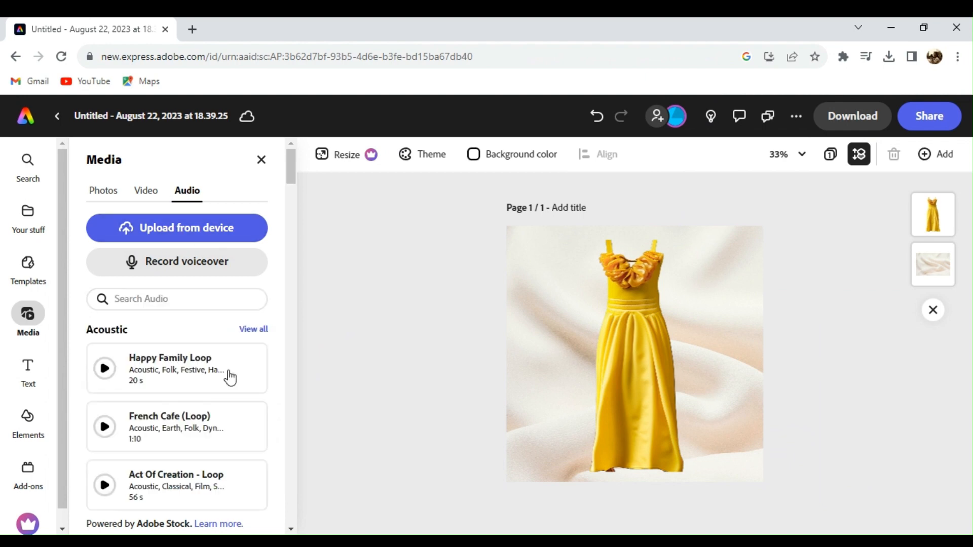
pyautogui.click(105, 428)
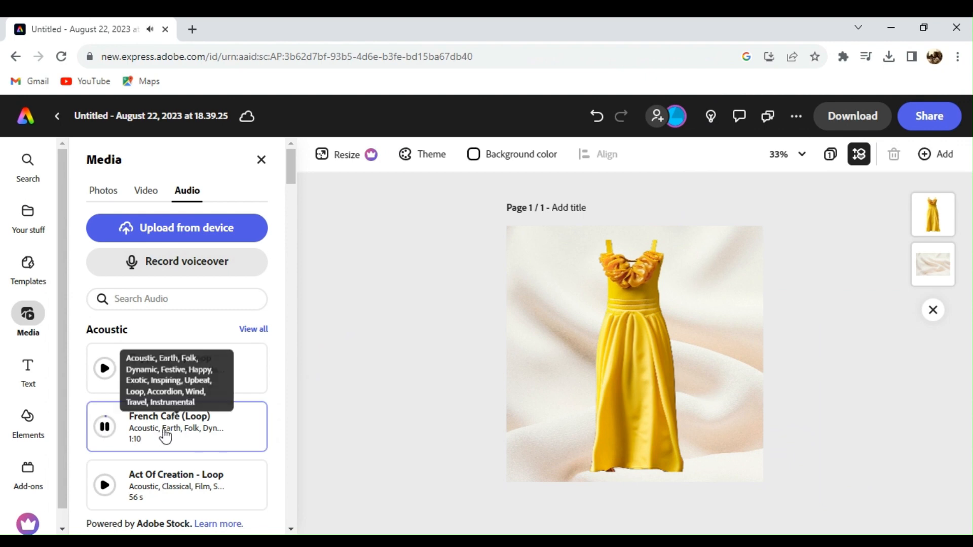
pyautogui.click(185, 427)
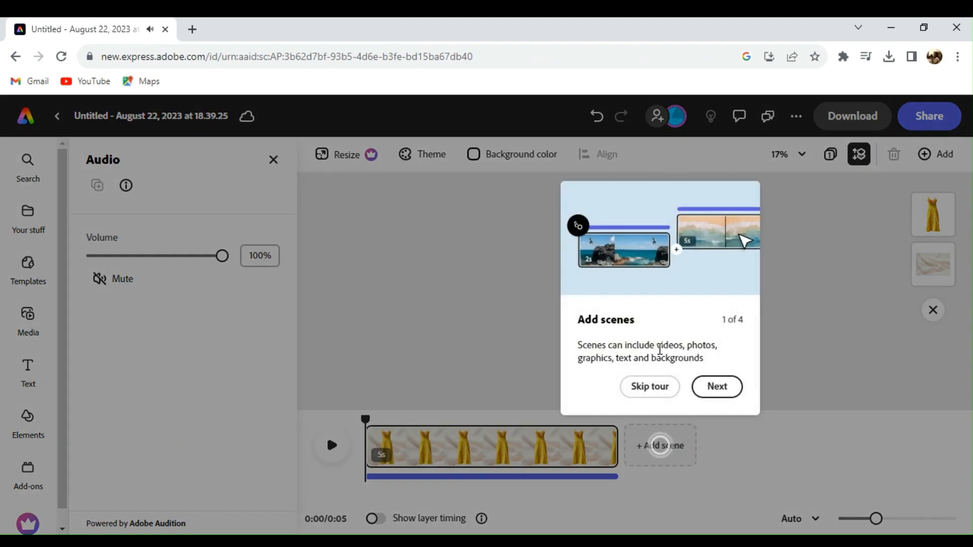
# Step: Skip the scenes tour, play the five-second preview with music, and close Audio settings
pyautogui.click(666, 392)
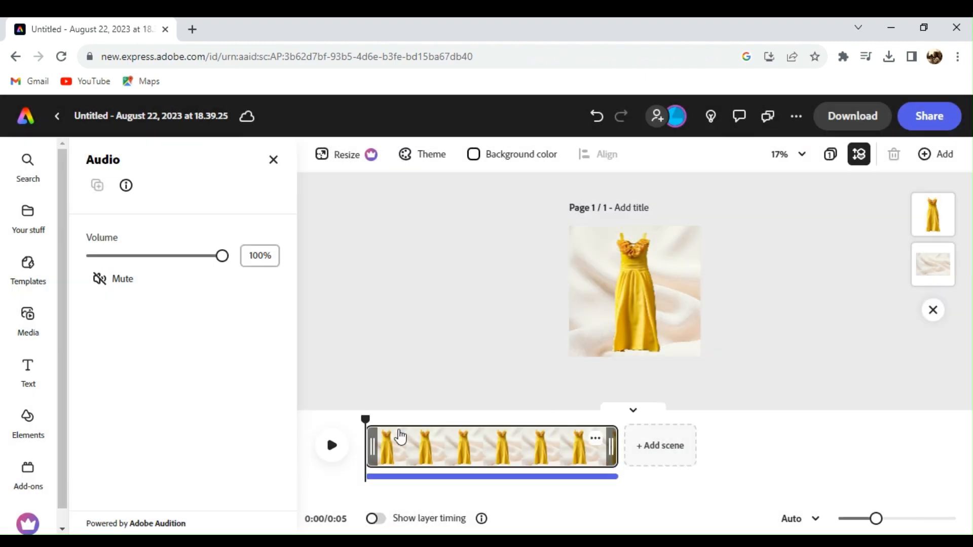
pyautogui.click(331, 446)
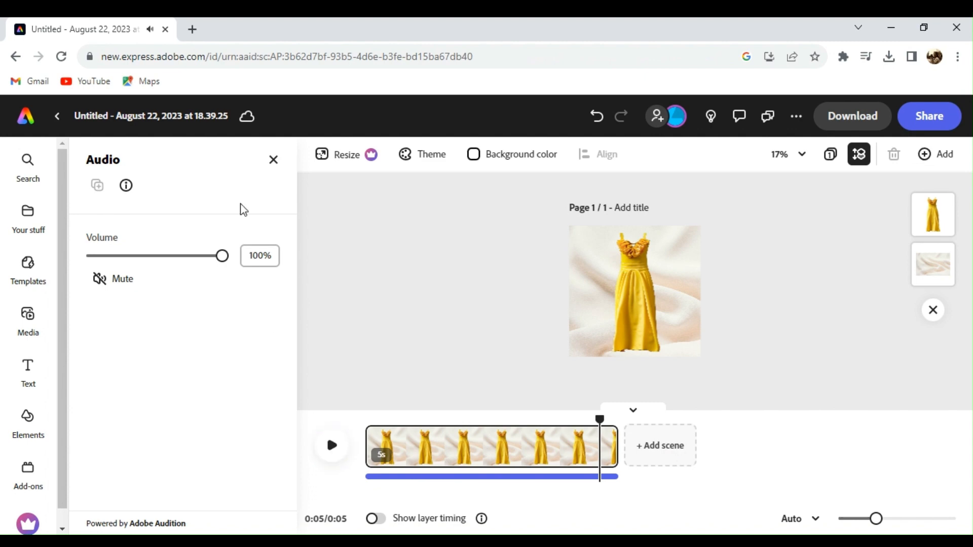
pyautogui.click(271, 170)
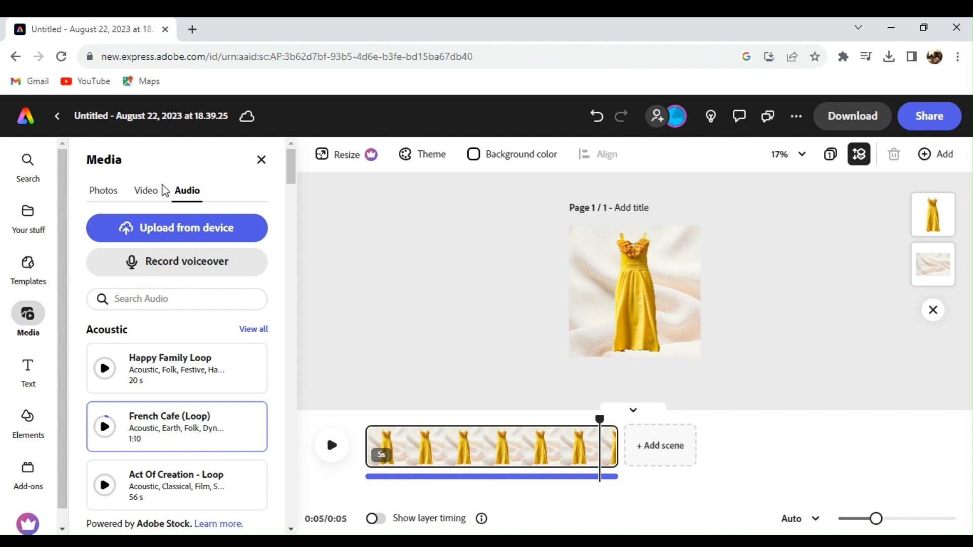
# Step: Add a new 'Add your new text' text box to the page
pyautogui.click(27, 369)
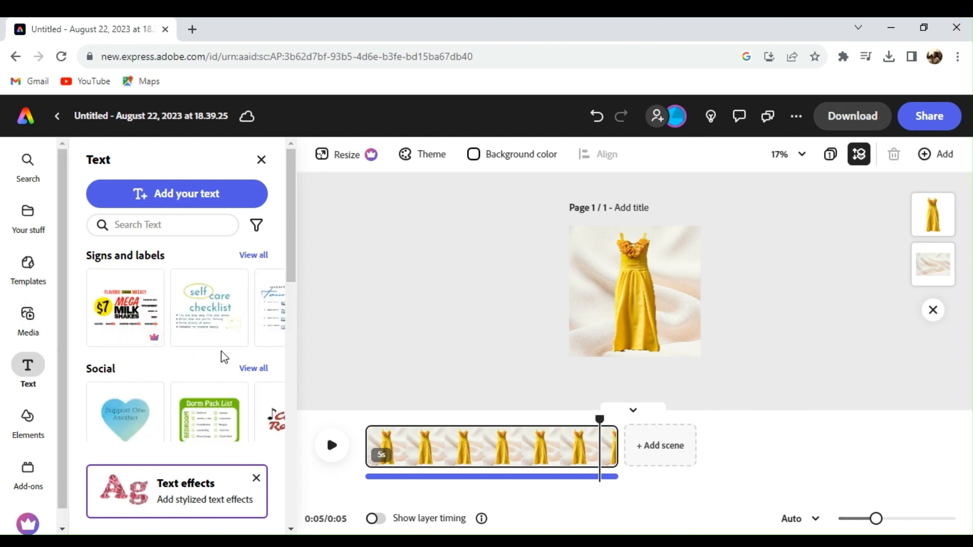
pyautogui.click(217, 193)
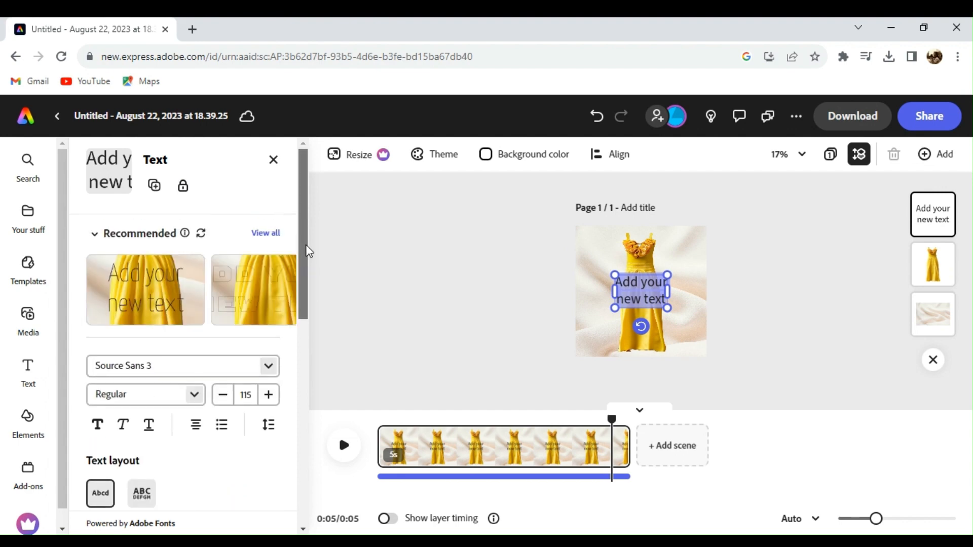
pyautogui.scroll(-5, 297, 309)
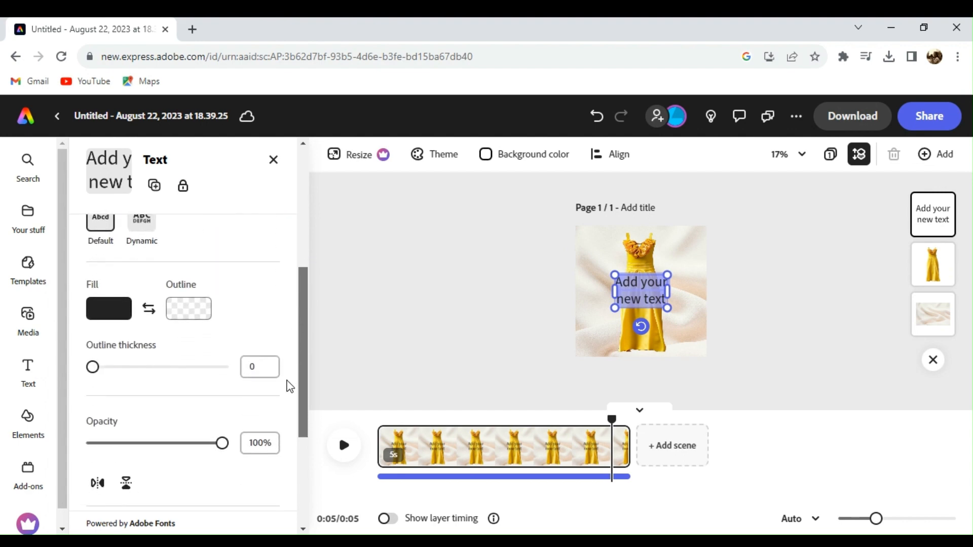
pyautogui.moveTo(296, 372); pyautogui.dragTo(297, 252)
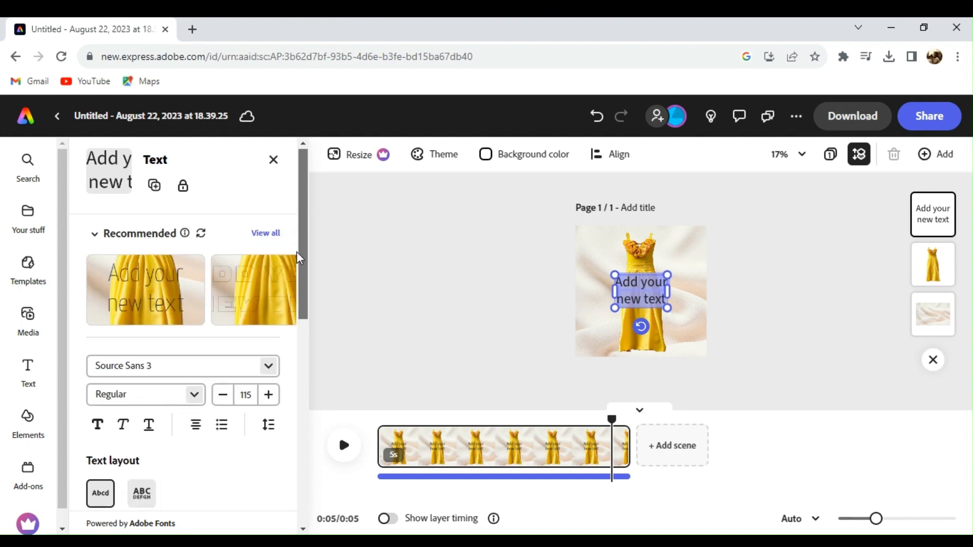
# Step: Show all Recommended text styles and scroll through the list
pyautogui.click(275, 236)
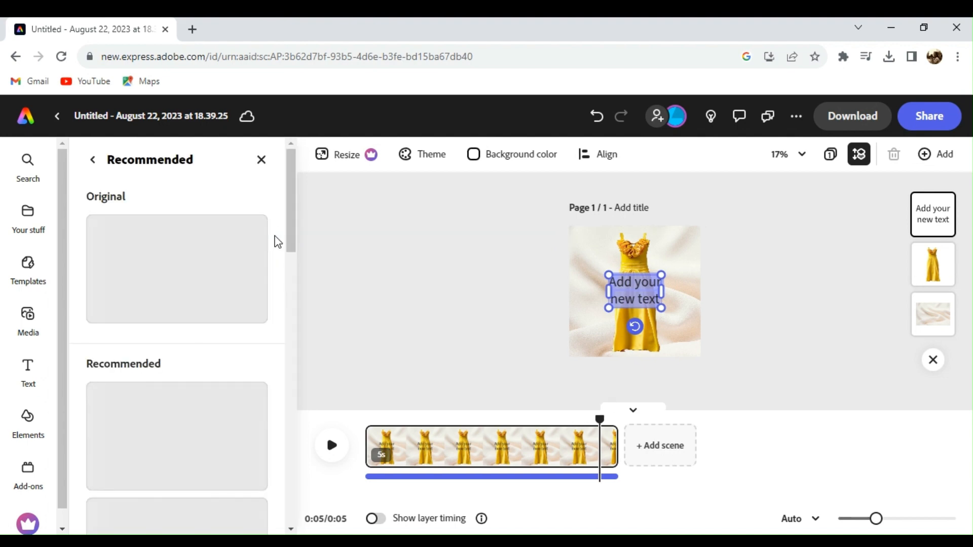
pyautogui.click(291, 262)
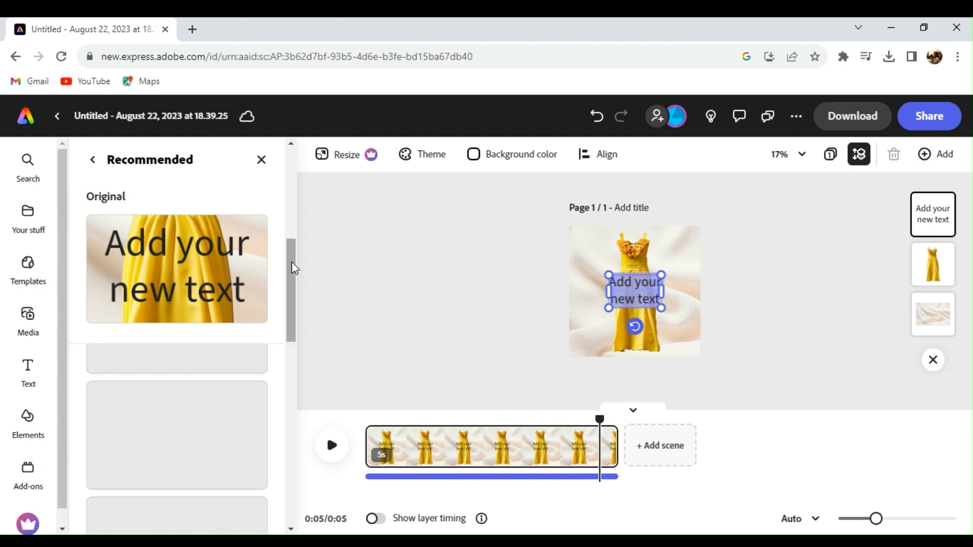
pyautogui.moveTo(291, 262); pyautogui.dragTo(293, 176)
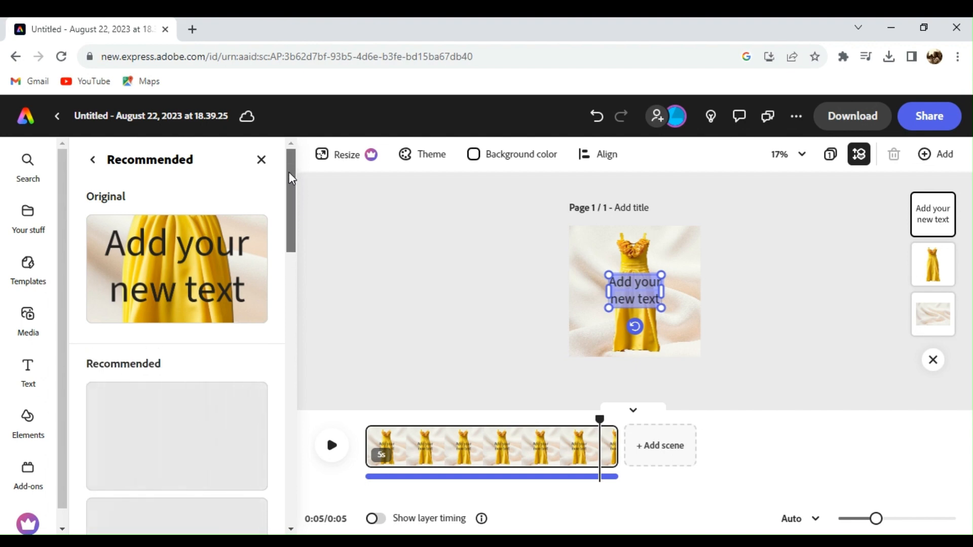
pyautogui.click(294, 403)
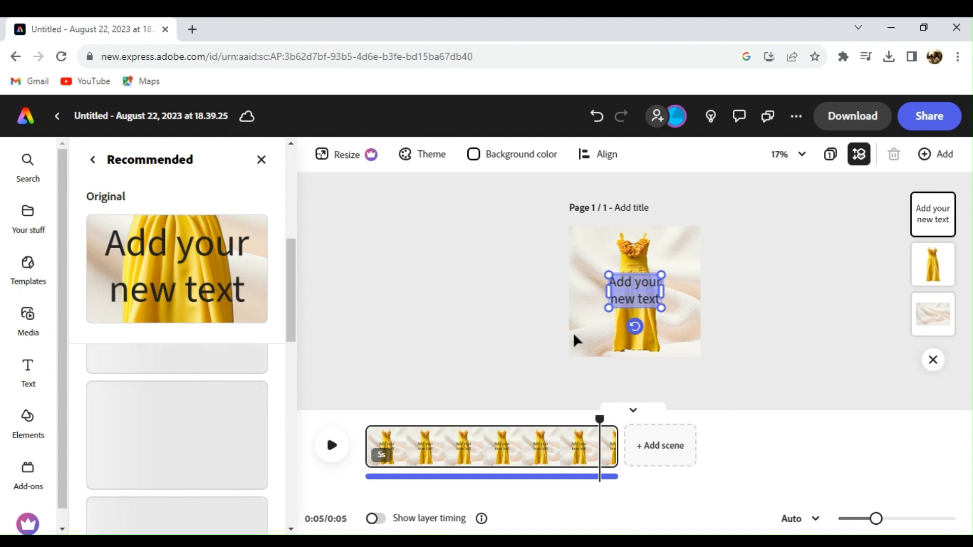
# Step: Overwrite the placeholder with 'Sunny Sunday Dresses' and close the Recommended styles list
pyautogui.click(624, 297)
pyautogui.doubleClick(624, 296)
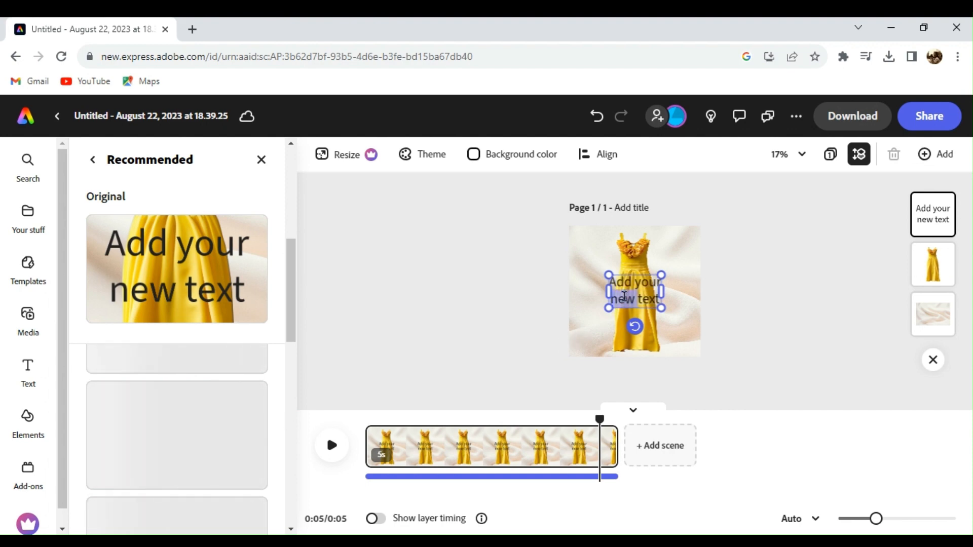
pyautogui.click(624, 297)
pyautogui.doubleClick(624, 296)
pyautogui.click(621, 282)
pyautogui.tripleClick(621, 282)
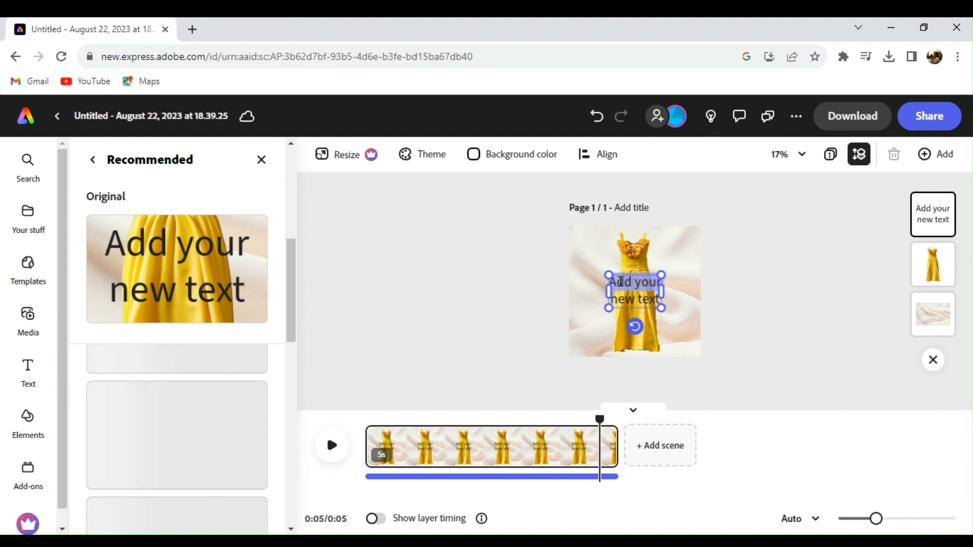
pyautogui.hotkey('ctrl', 'a')
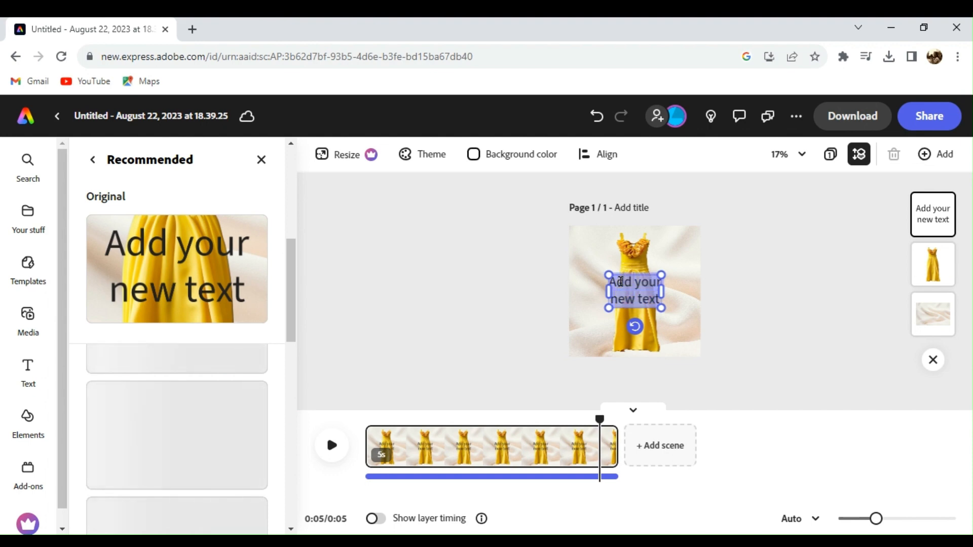
pyautogui.write('Sur')
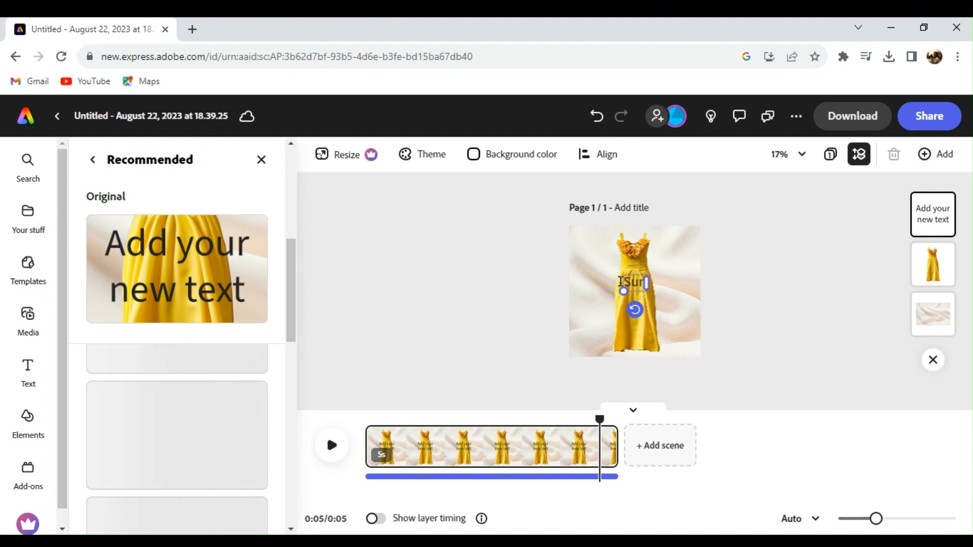
pyautogui.write('ny Sunday')
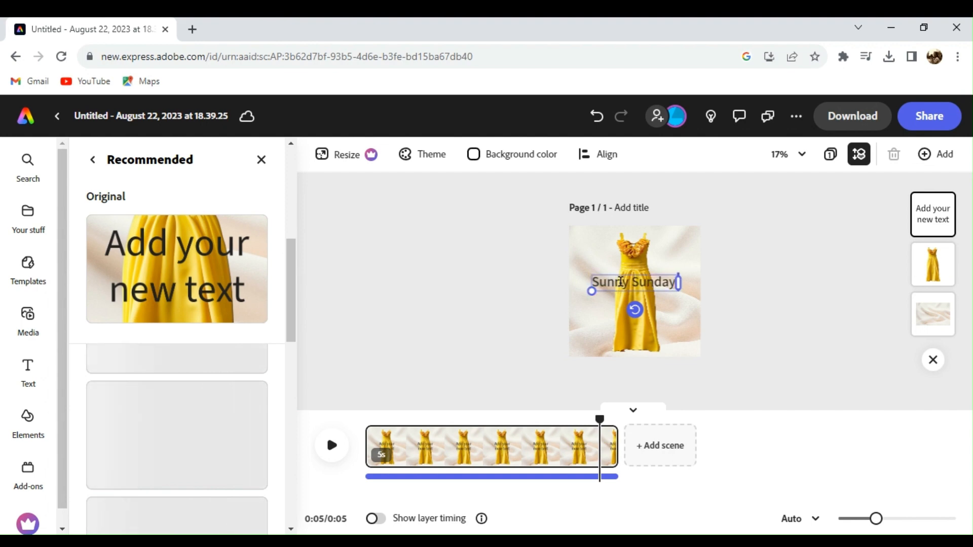
pyautogui.write(' Dresse')
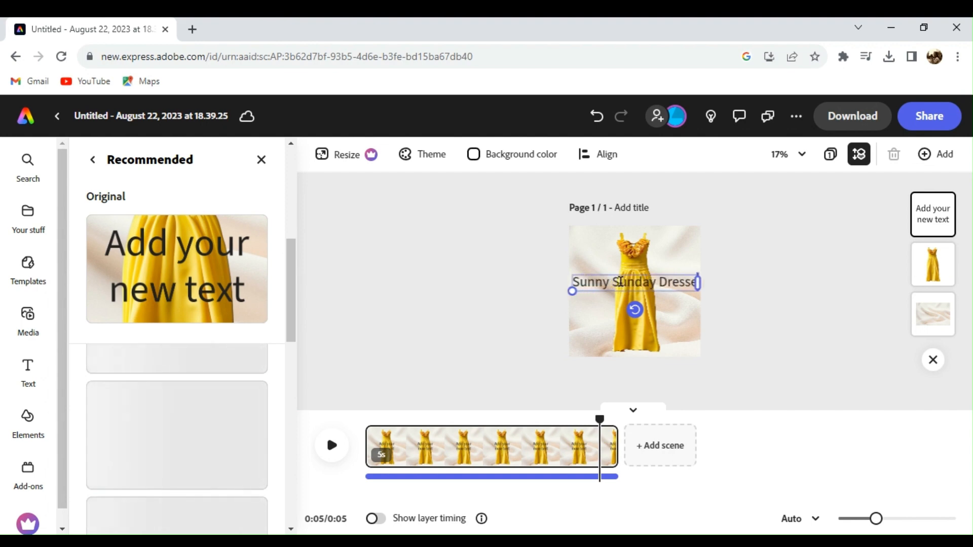
pyautogui.write('s')
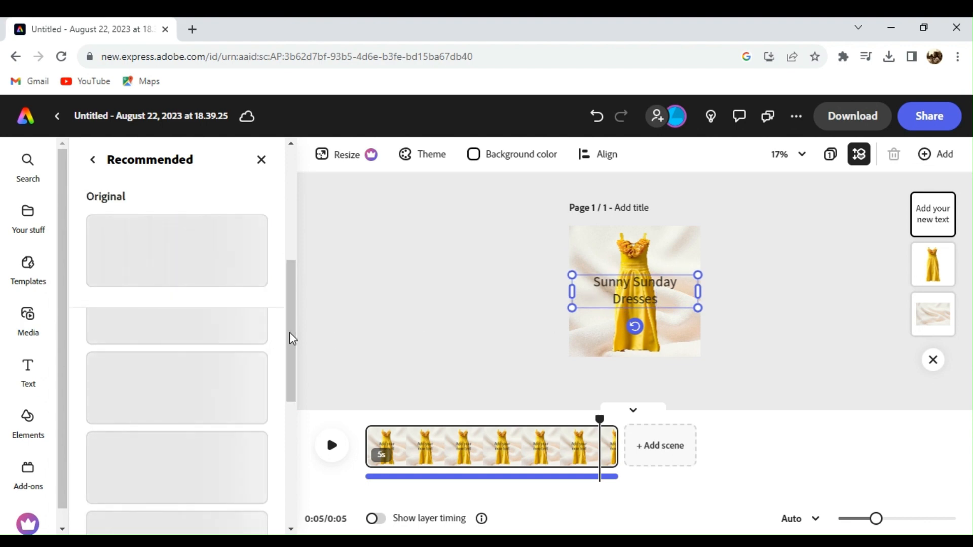
pyautogui.moveTo(290, 336); pyautogui.dragTo(293, 417)
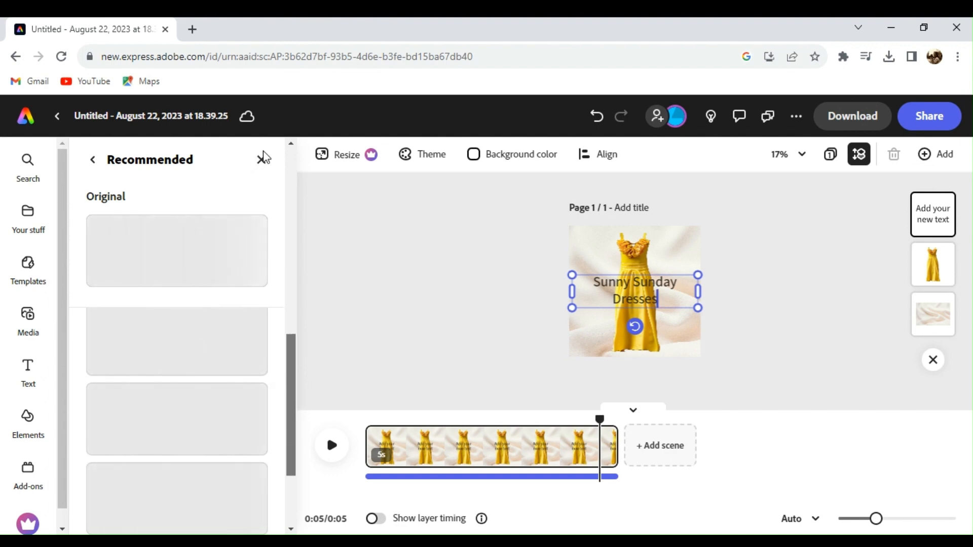
pyautogui.click(260, 168)
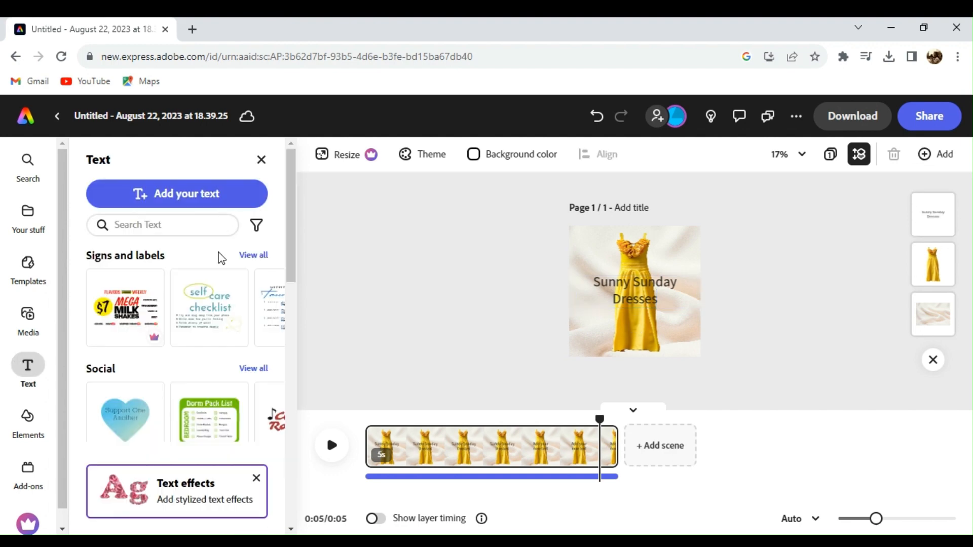
# Step: Try an italic serif style preset on the selected title and browse more presets
pyautogui.click(680, 294)
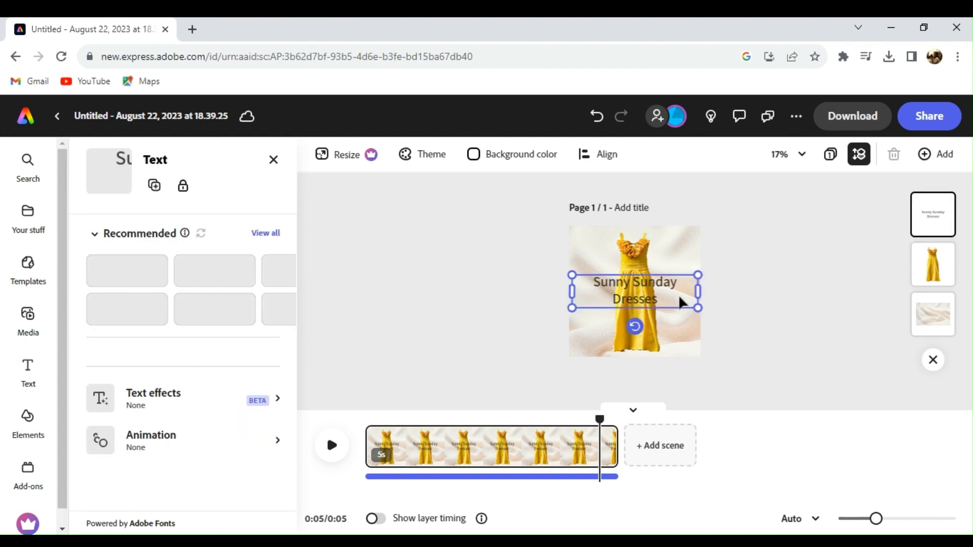
pyautogui.click(306, 420)
pyautogui.moveTo(305, 415); pyautogui.dragTo(295, 254)
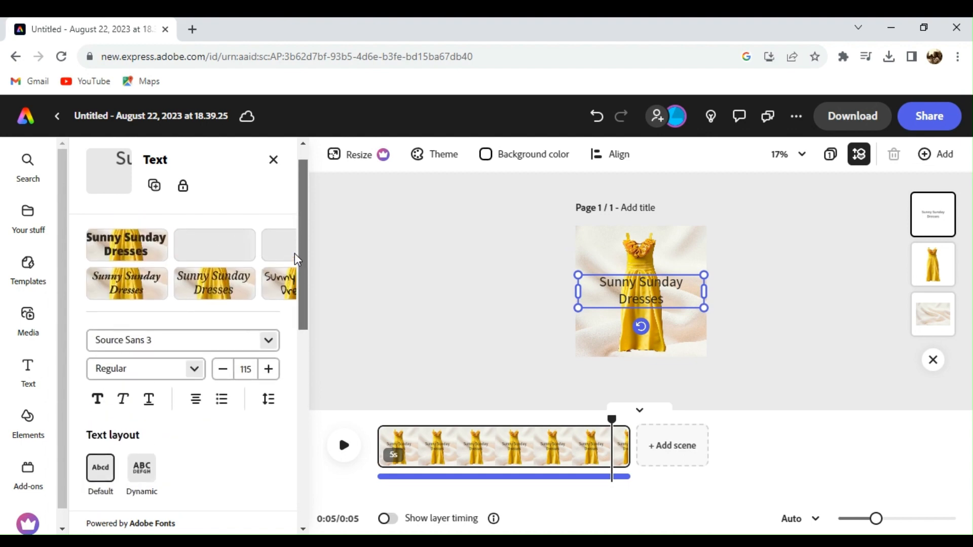
pyautogui.click(238, 283)
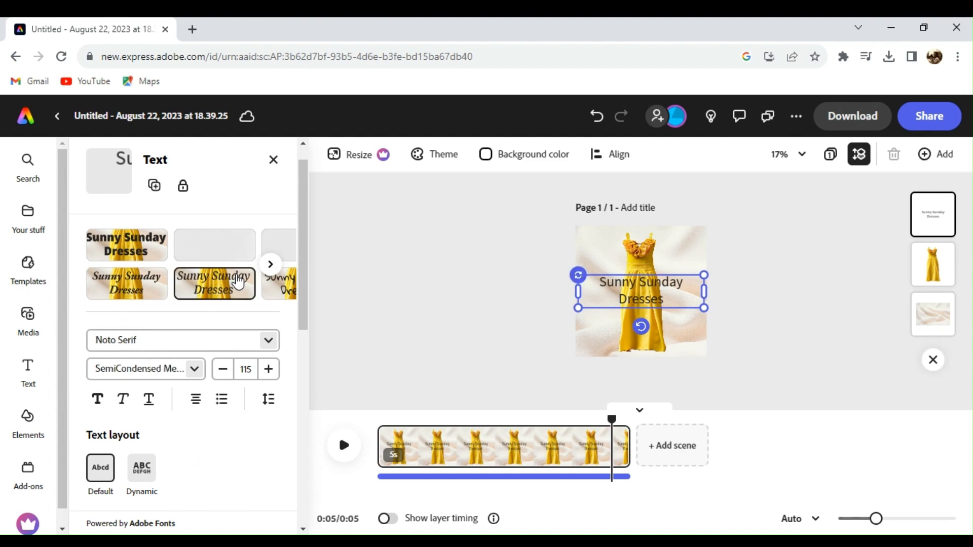
pyautogui.click(272, 267)
pyautogui.click(272, 267)
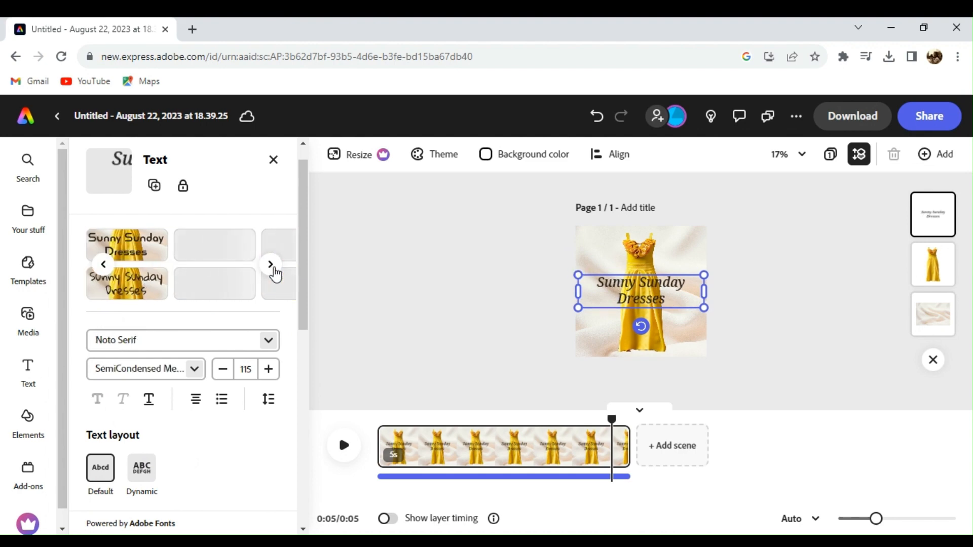
pyautogui.click(273, 268)
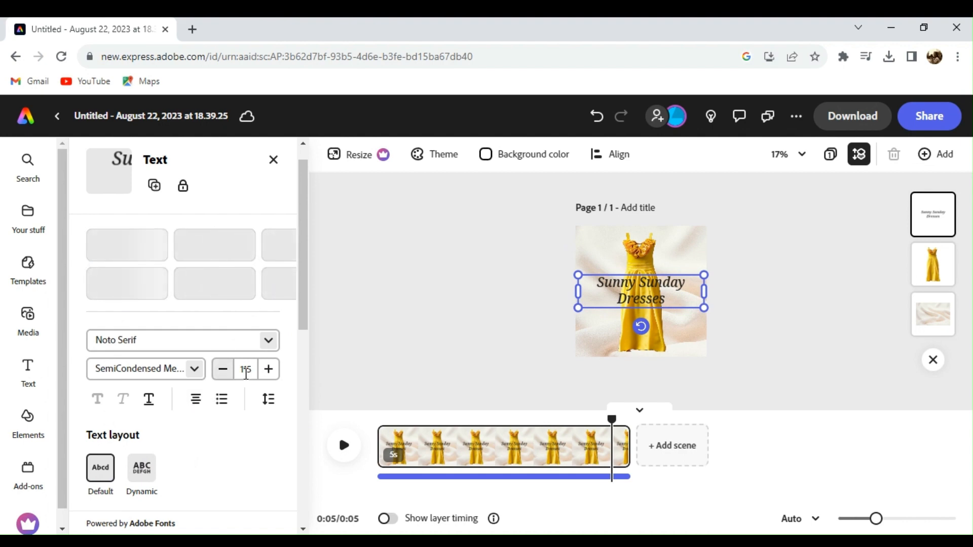
# Step: Shrink the title to size 102, apply the Alex Brush script style, and move it to the bottom
pyautogui.click(223, 369)
pyautogui.click(223, 369)
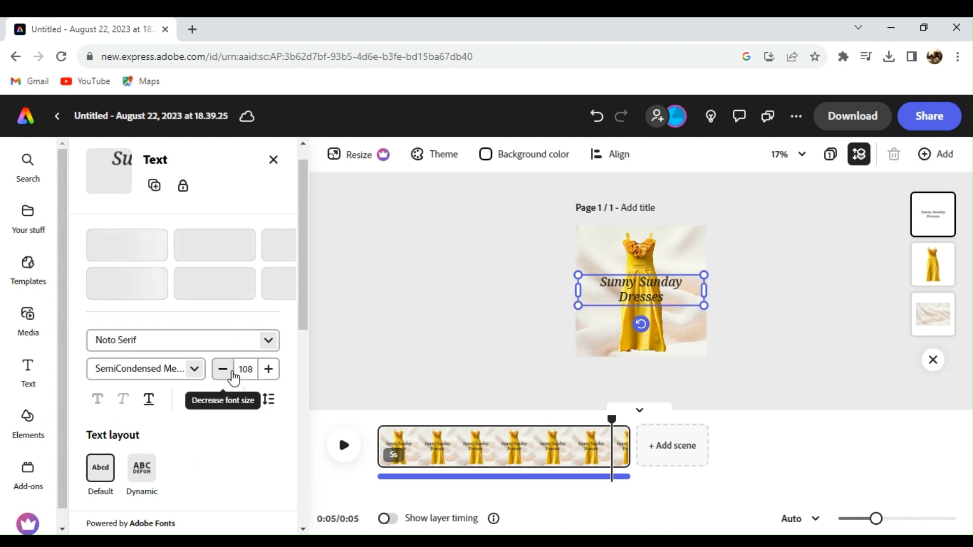
pyautogui.click(223, 369)
pyautogui.click(224, 369)
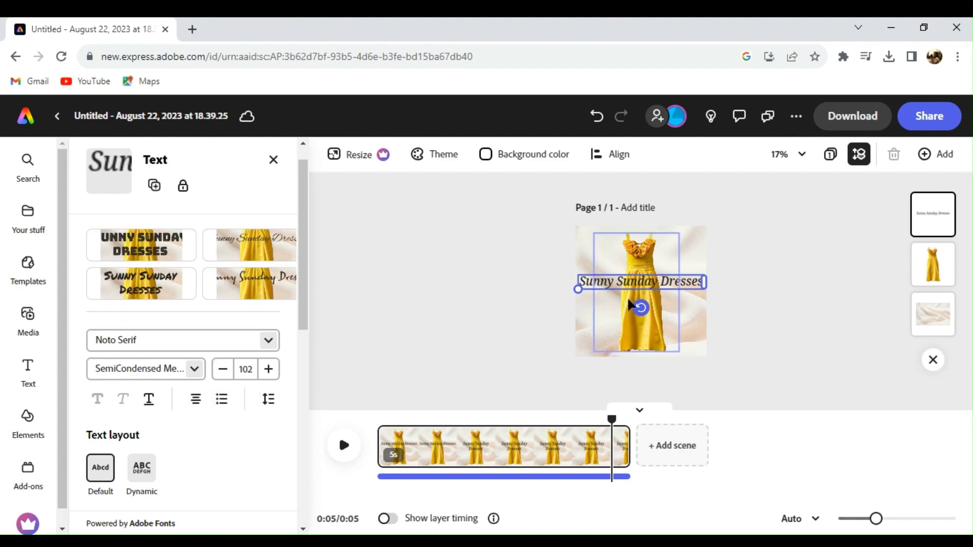
pyautogui.click(233, 289)
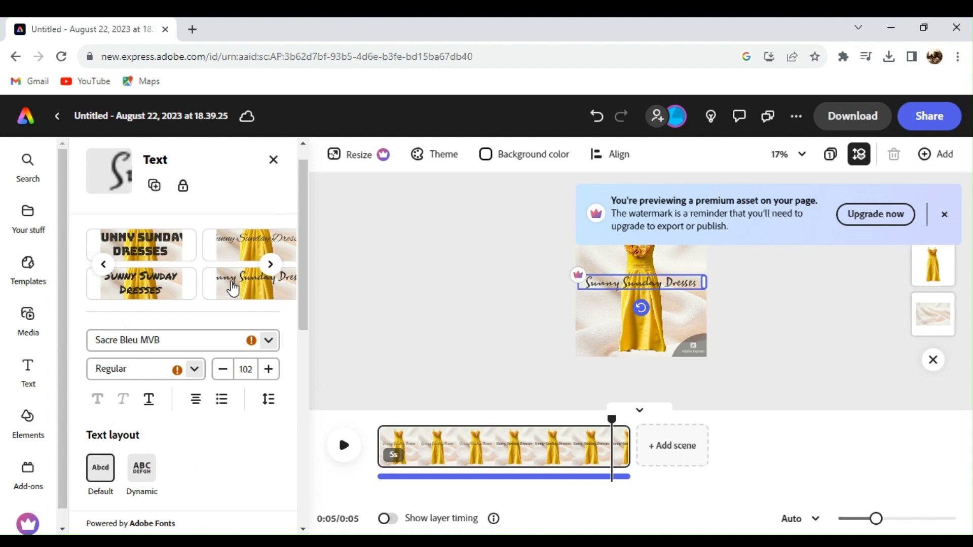
pyautogui.click(232, 250)
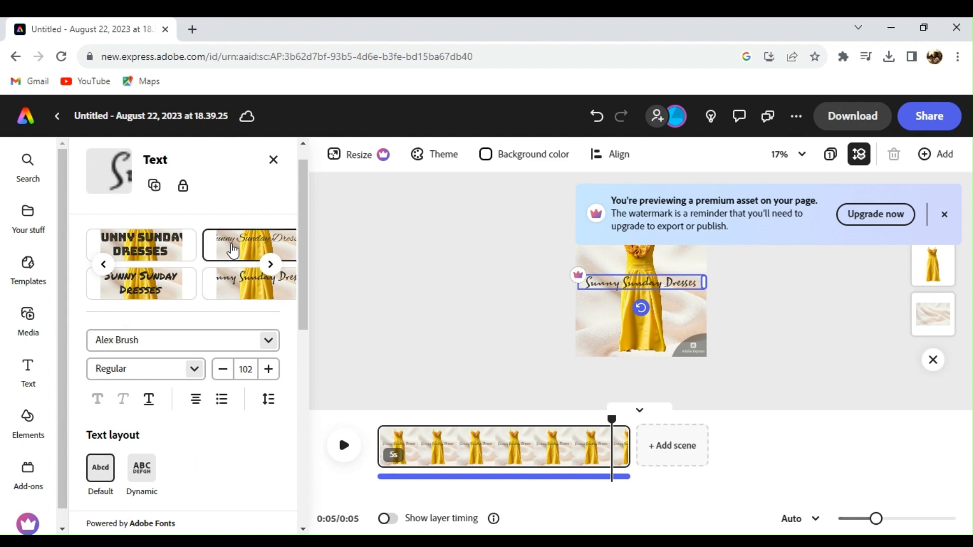
pyautogui.click(270, 264)
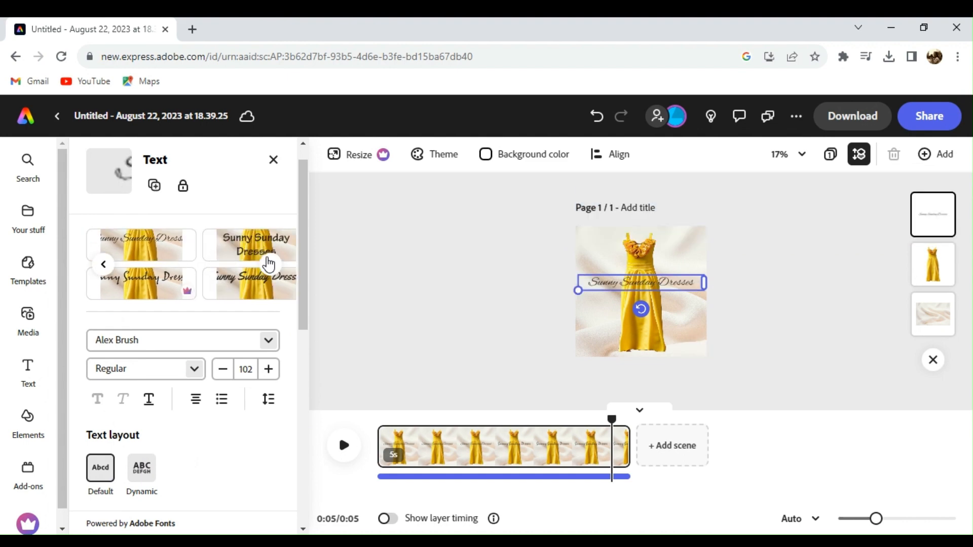
pyautogui.click(268, 264)
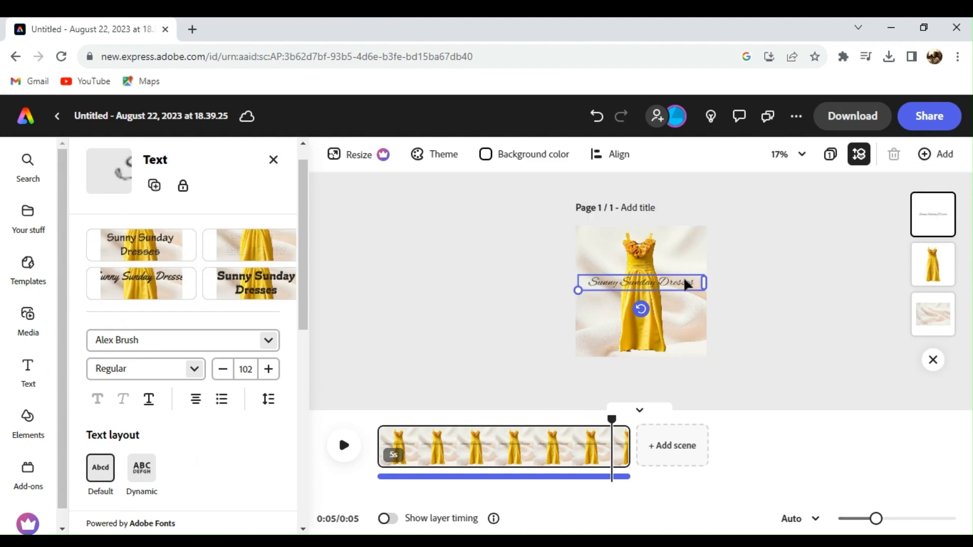
pyautogui.moveTo(685, 284); pyautogui.dragTo(682, 341)
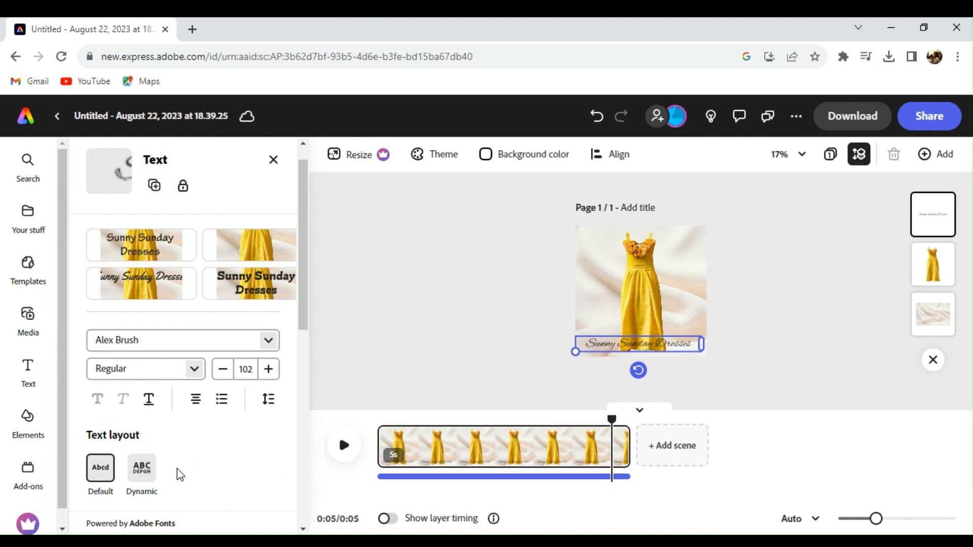
# Step: Apply the dynamic text layout, undo a trial gold sketch preset, and open the Alex Brush font styles
pyautogui.click(142, 468)
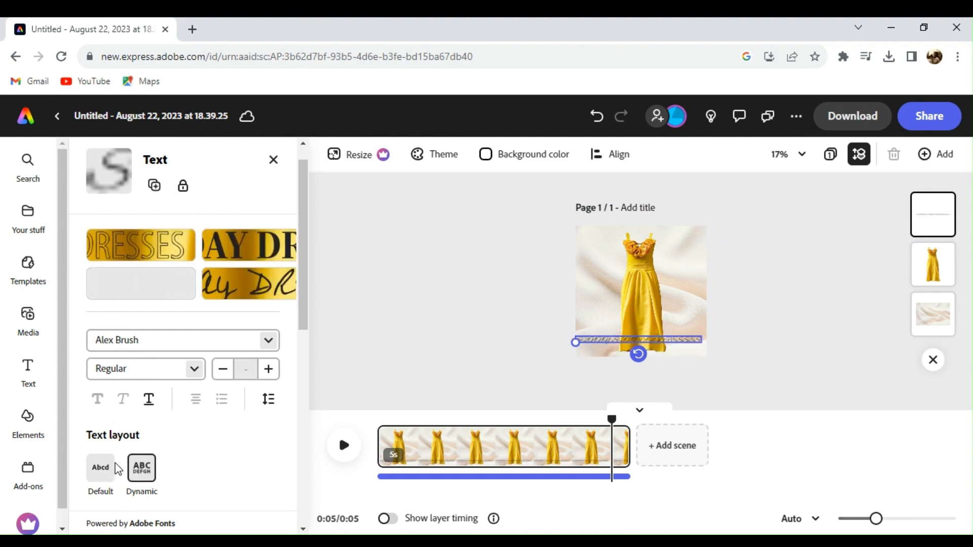
pyautogui.click(143, 248)
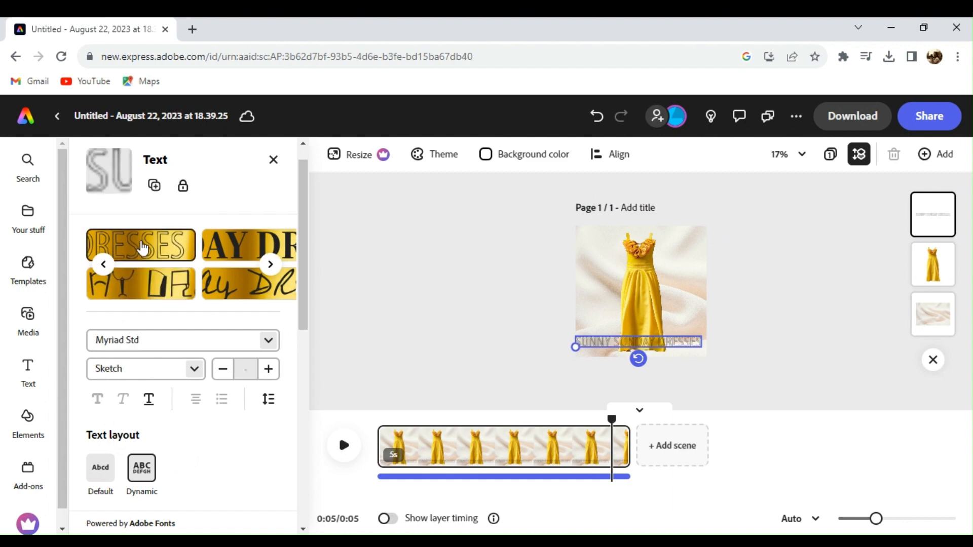
pyautogui.hotkey('ctrl', 'z')
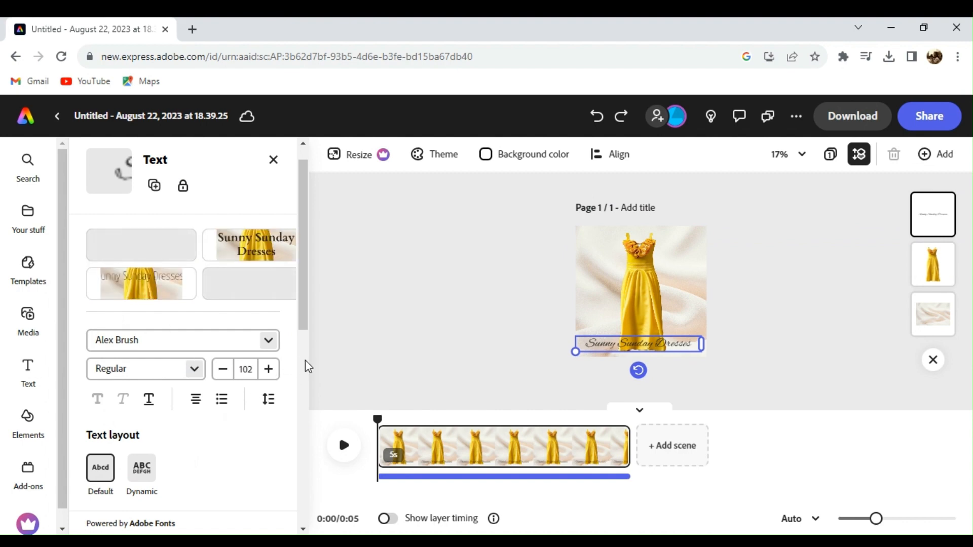
pyautogui.click(144, 374)
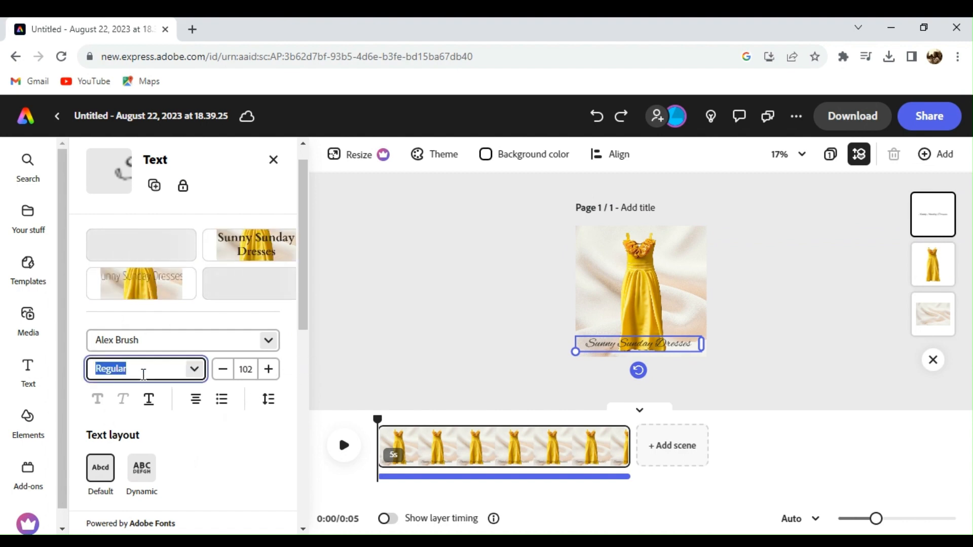
pyautogui.click(194, 370)
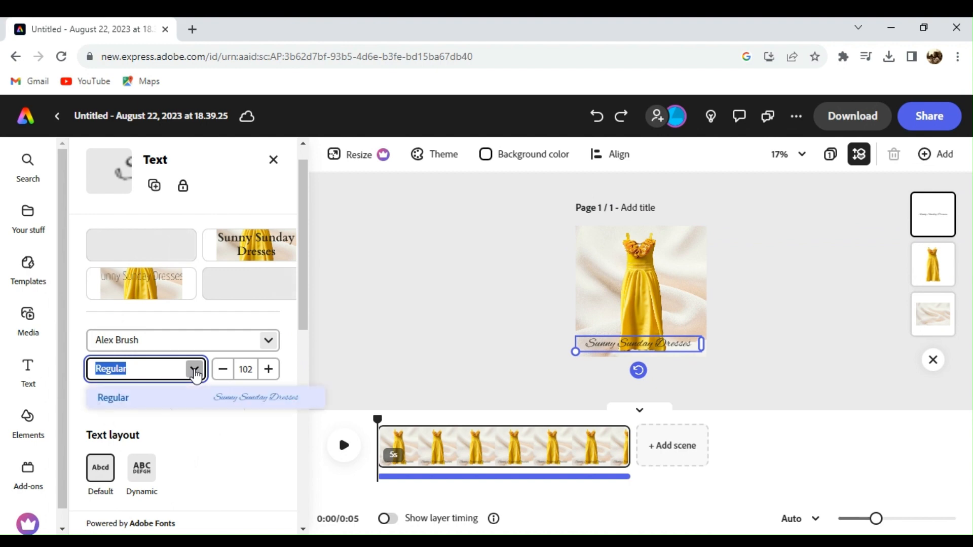
pyautogui.click(300, 355)
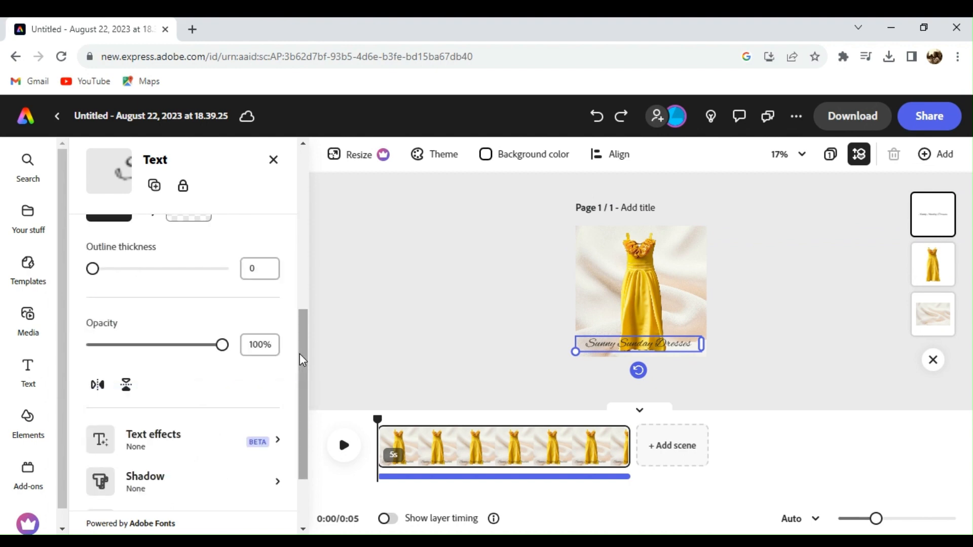
# Step: Generate a Realistic-style AI text effect for the caption from the prompt 'fancy'
pyautogui.click(221, 450)
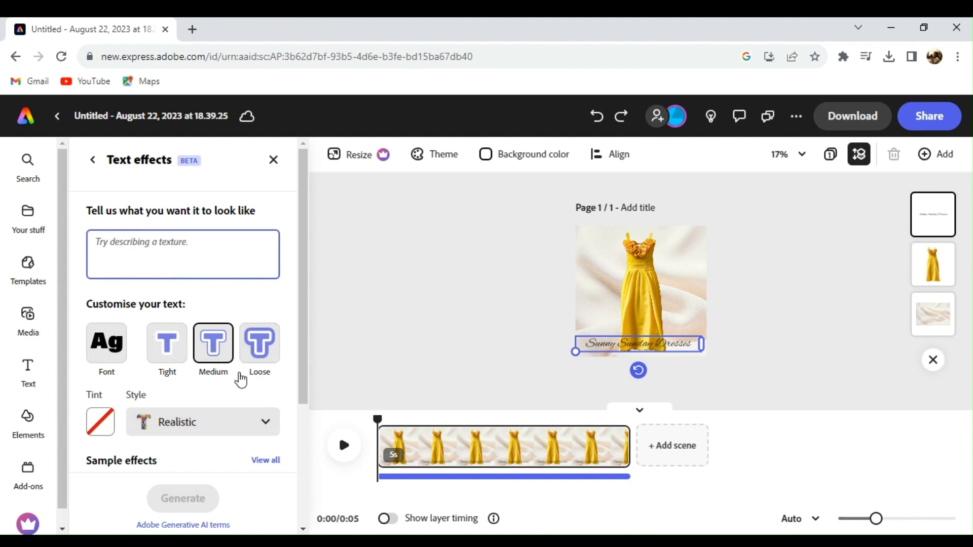
pyautogui.click(232, 418)
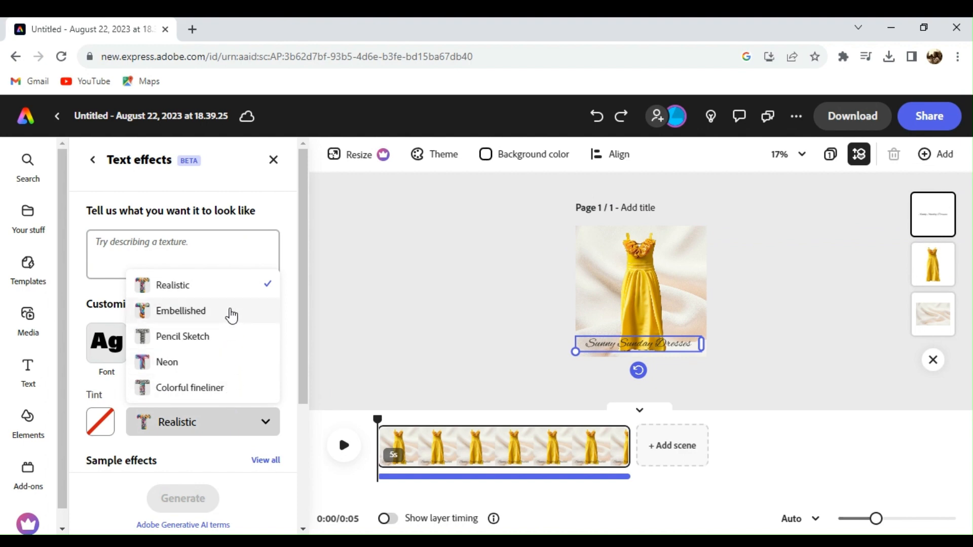
pyautogui.click(228, 252)
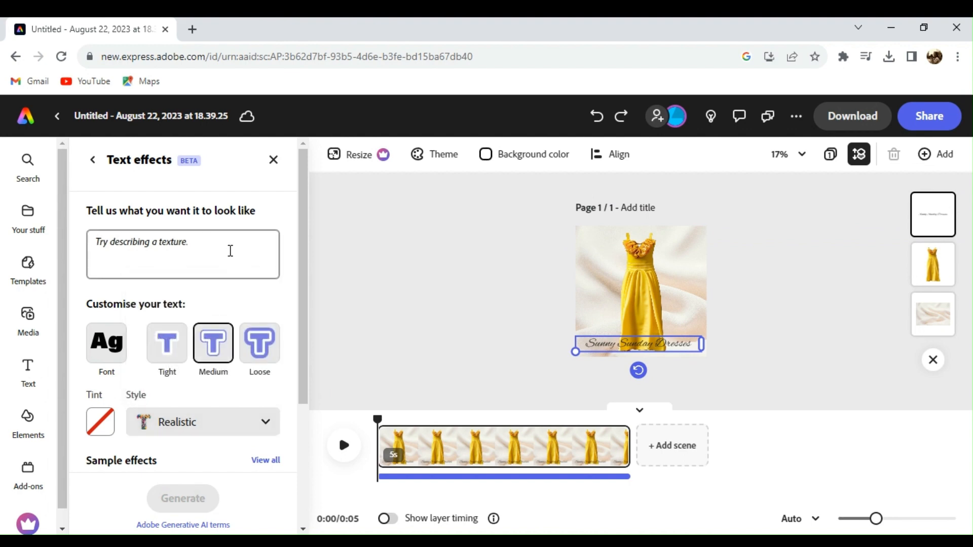
pyautogui.click(230, 251)
pyautogui.write('t')
pyautogui.write('ancy')
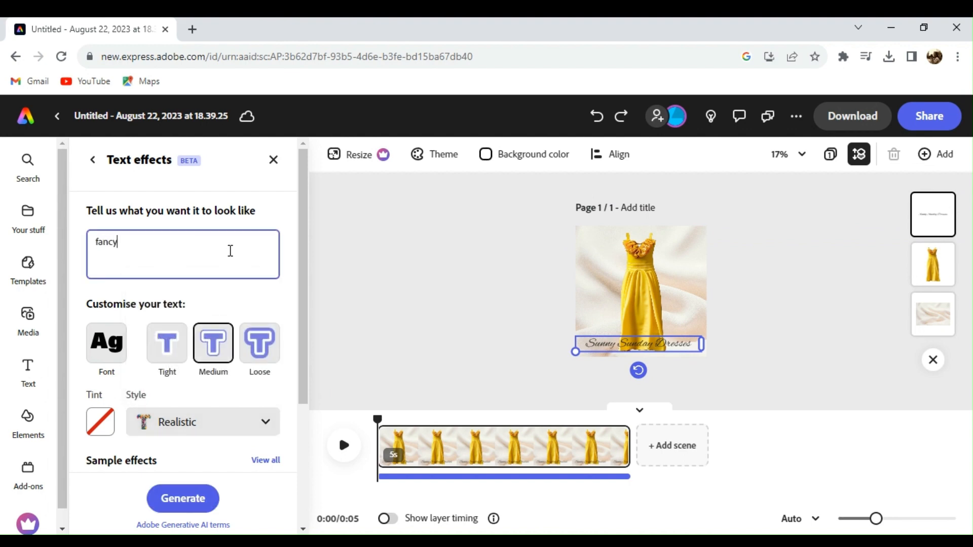
pyautogui.press('Return')
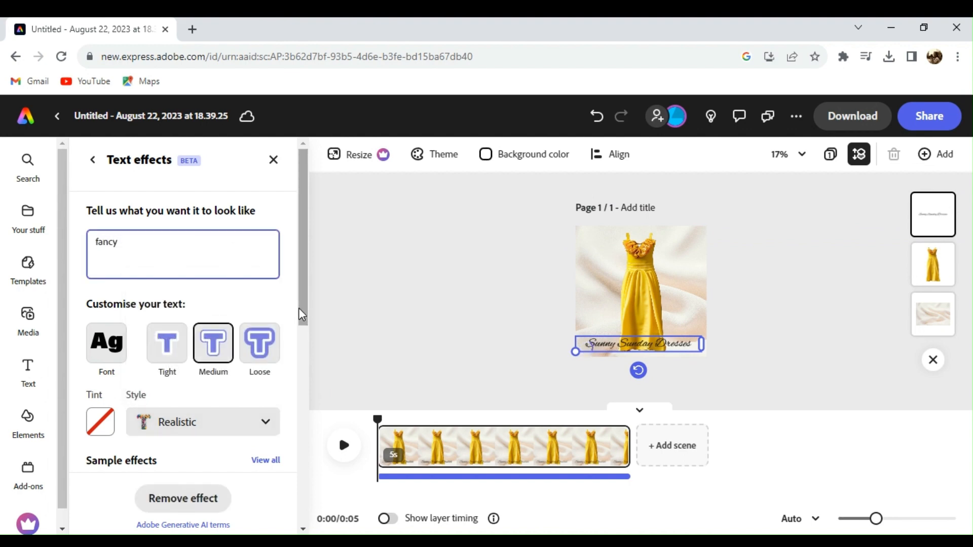
pyautogui.moveTo(302, 310); pyautogui.dragTo(299, 377)
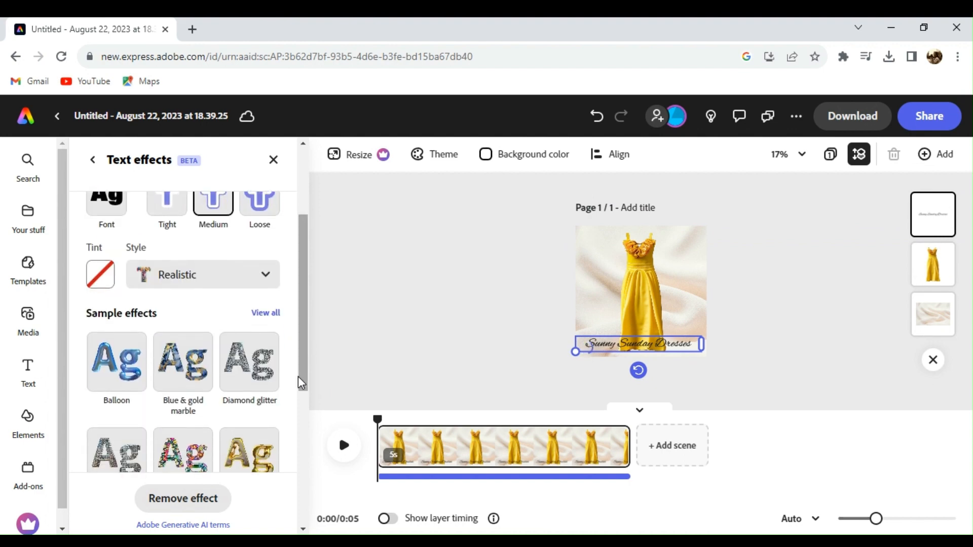
# Step: Apply the fourth generated fancy effect to the caption, then load more results
pyautogui.click(270, 377)
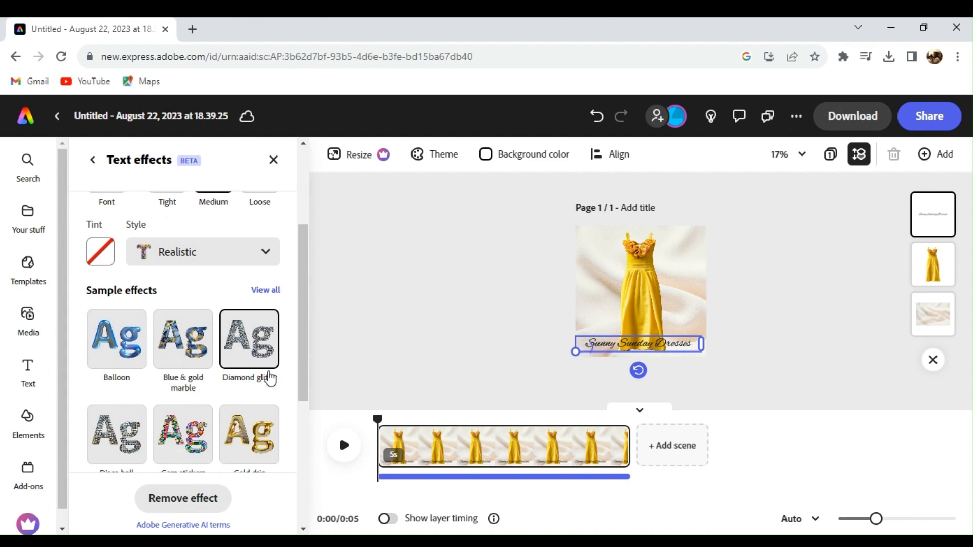
pyautogui.click(300, 382)
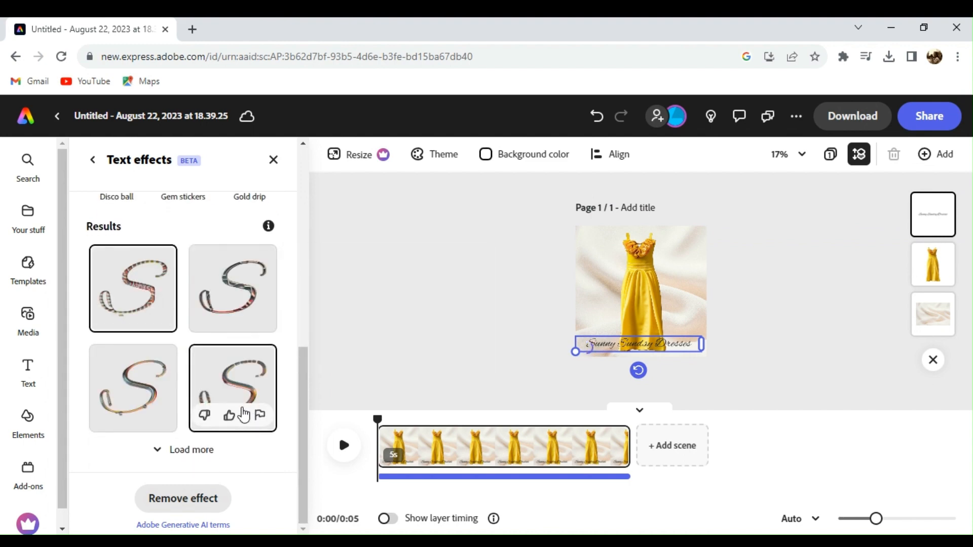
pyautogui.click(239, 377)
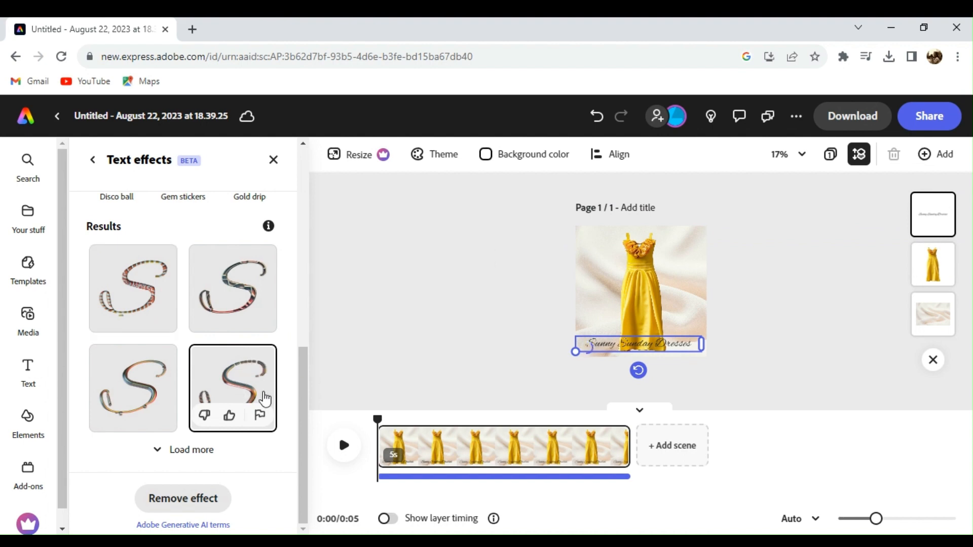
pyautogui.click(211, 459)
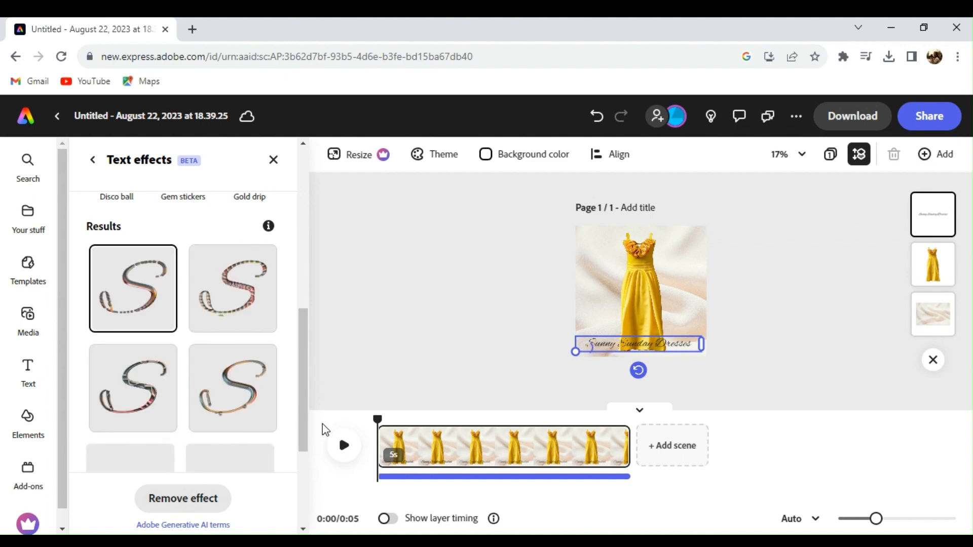
# Step: Give positive feedback on a result and apply the second-row left effect instead
pyautogui.moveTo(308, 408)
pyautogui.mouseDown()
pyautogui.moveTo(297, 452)
pyautogui.moveTo(302, 411)
pyautogui.mouseUp()
pyautogui.scroll(-2, 133, 327)
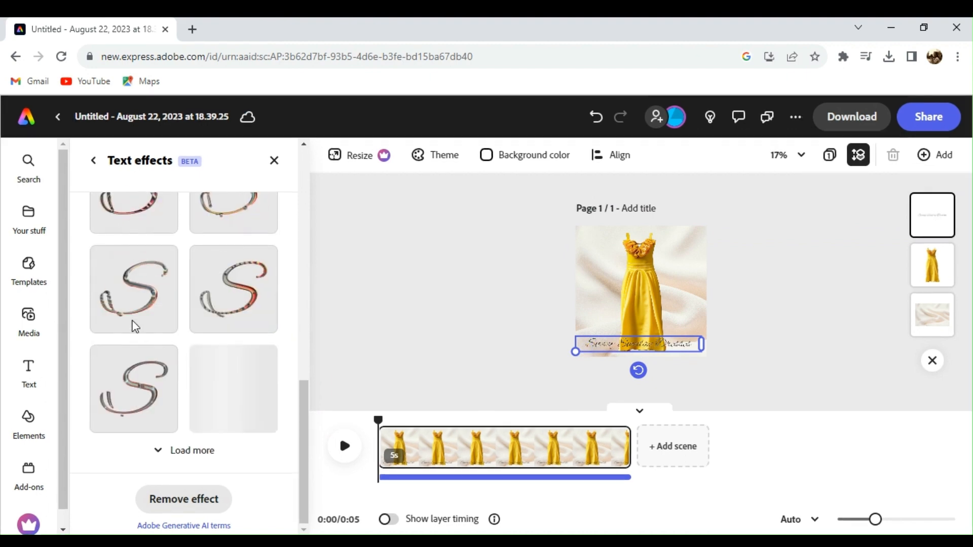
pyautogui.click(132, 321)
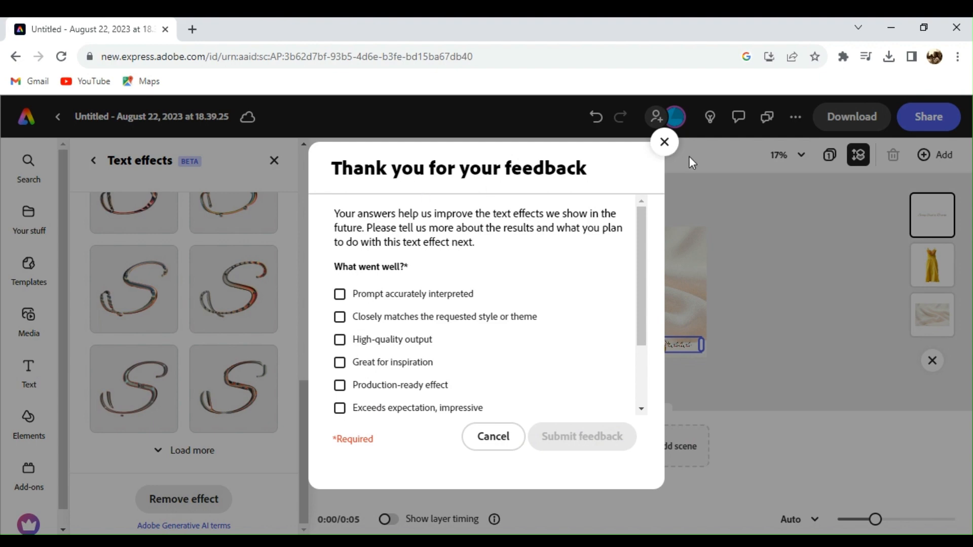
pyautogui.click(674, 147)
pyautogui.moveTo(194, 314)
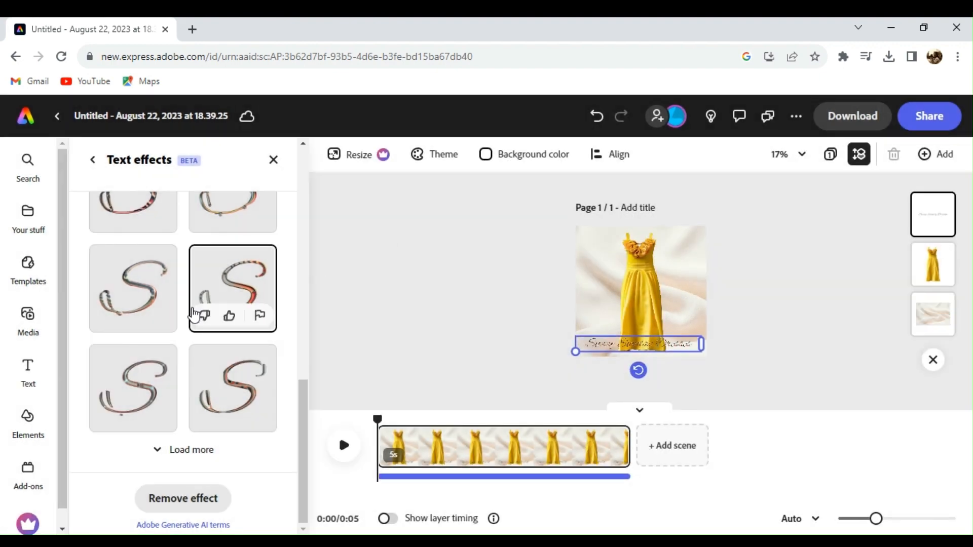
pyautogui.click(161, 293)
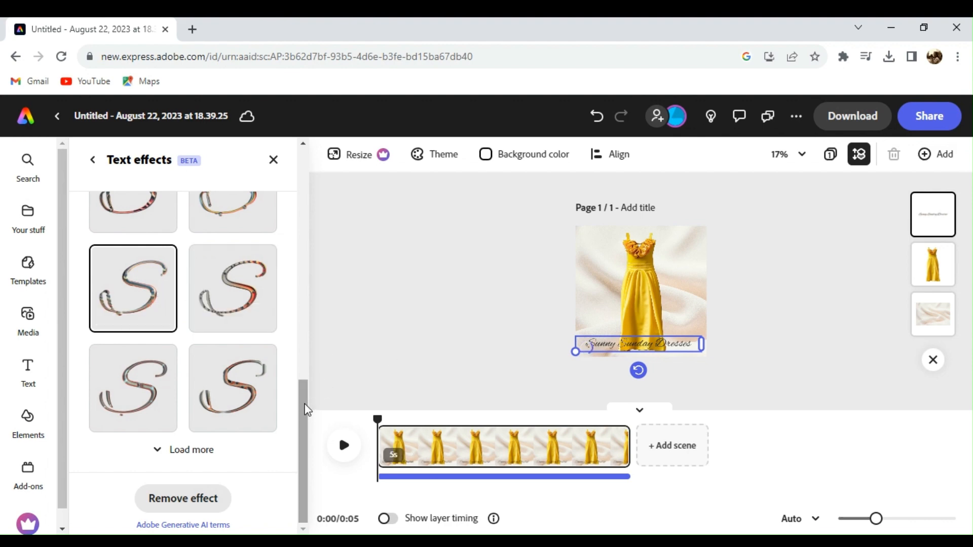
# Step: Close Text effects to return to the title's font settings, keeping the effect
pyautogui.moveTo(303, 400); pyautogui.dragTo(294, 426)
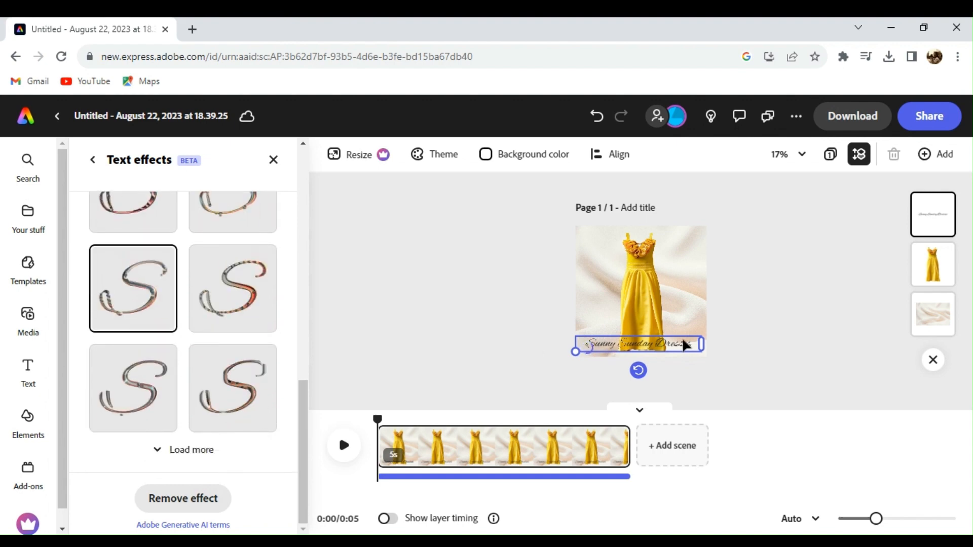
pyautogui.click(300, 344)
pyautogui.moveTo(299, 344); pyautogui.dragTo(298, 234)
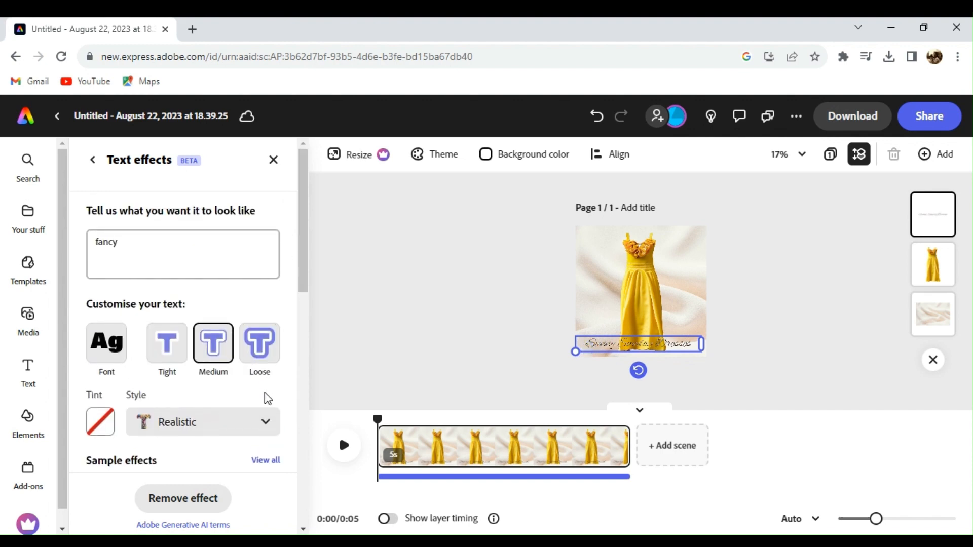
pyautogui.click(272, 161)
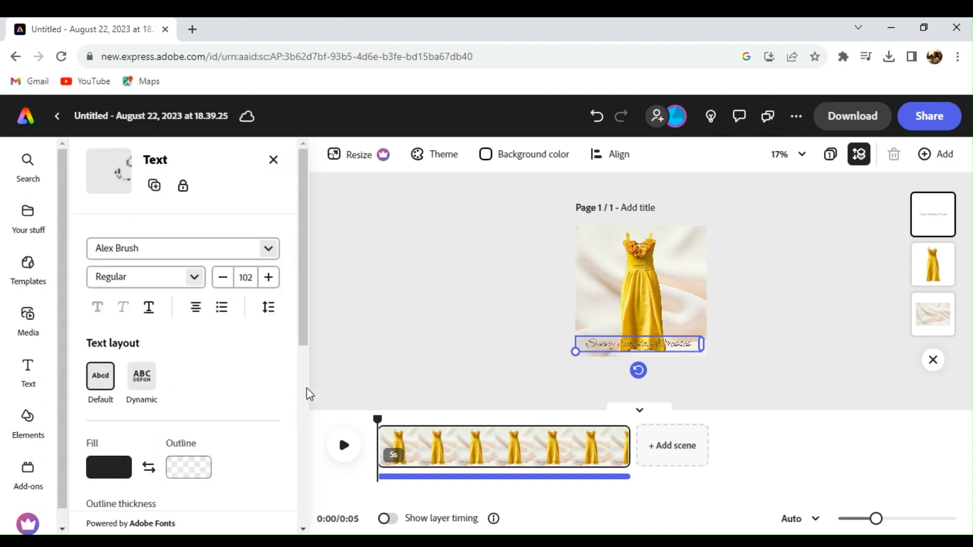
# Step: Give the caption a looping Wiggle animation (speed 71, intensity 15) and preview it
pyautogui.scroll(-5, 306, 388)
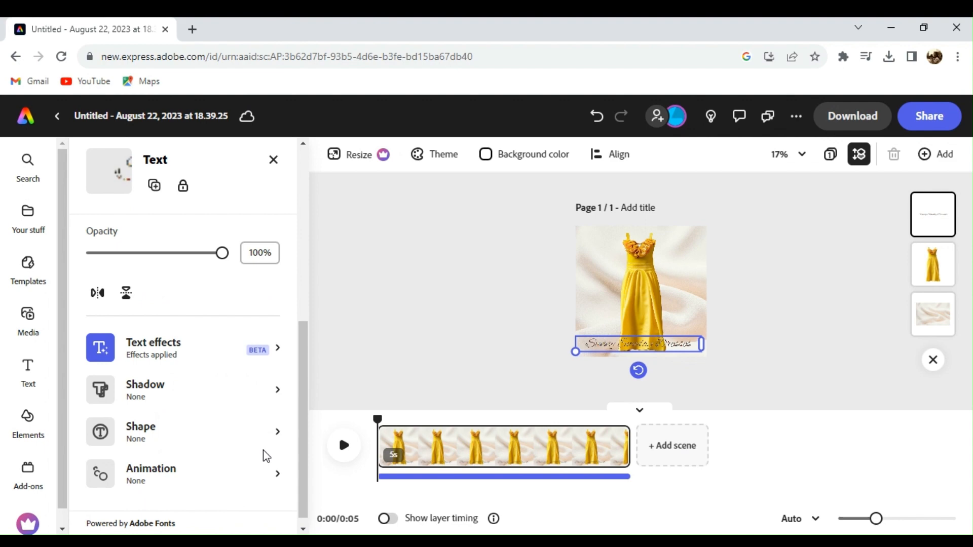
pyautogui.click(252, 493)
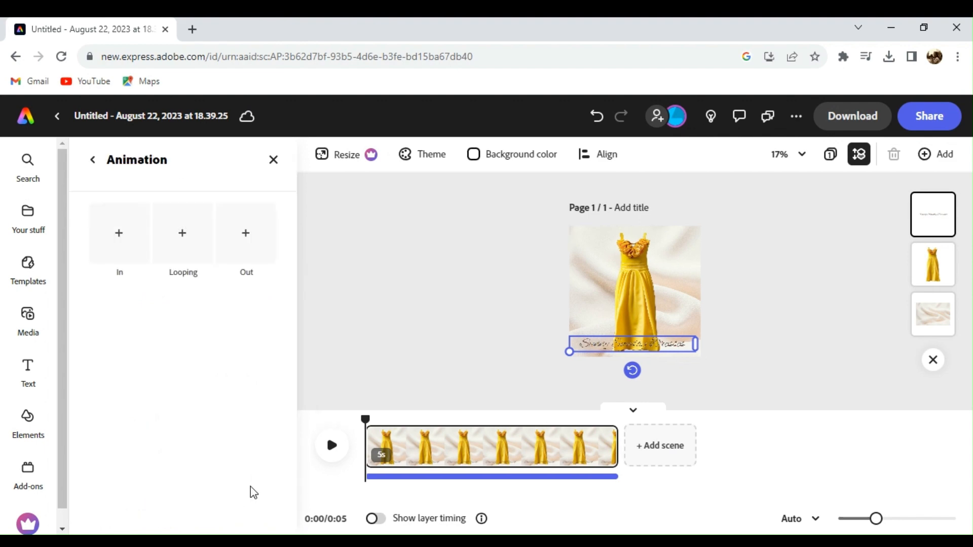
pyautogui.click(181, 228)
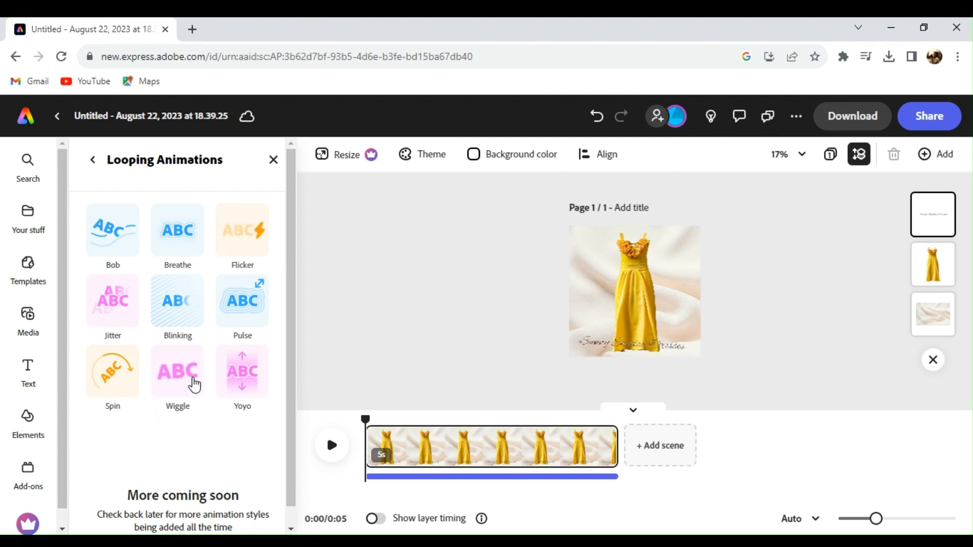
pyautogui.click(195, 384)
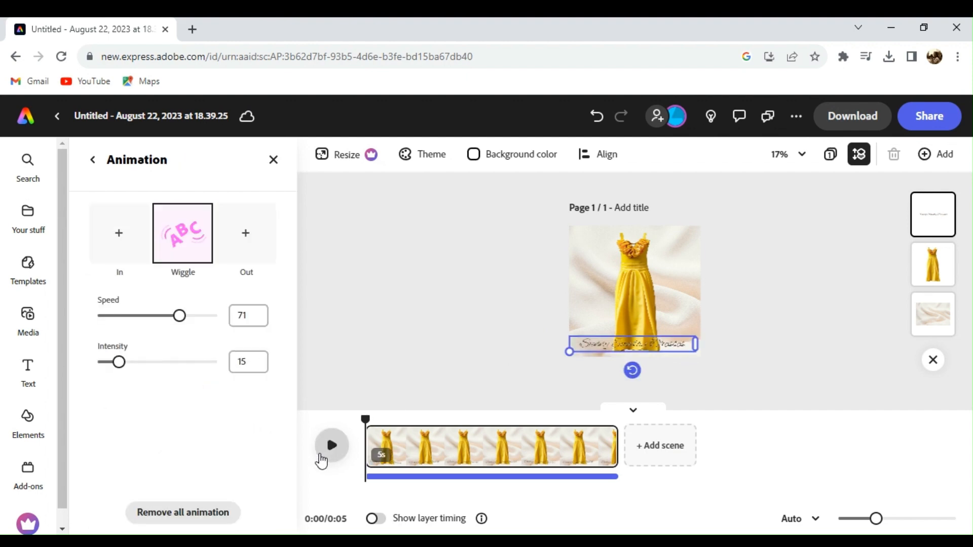
pyautogui.click(320, 456)
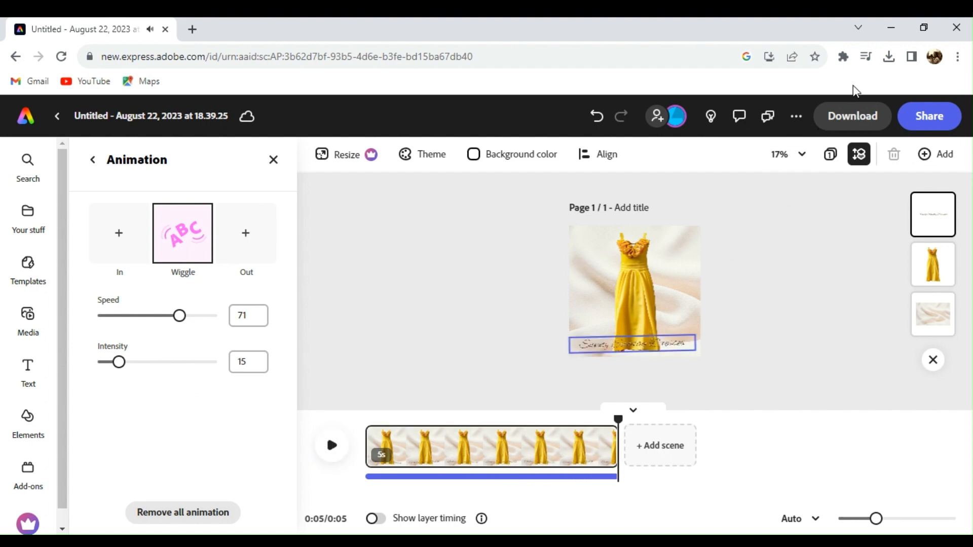
# Step: Download the design as a 1080 MP4 video, Untitled.mp4, and dismiss the survey
pyautogui.click(854, 114)
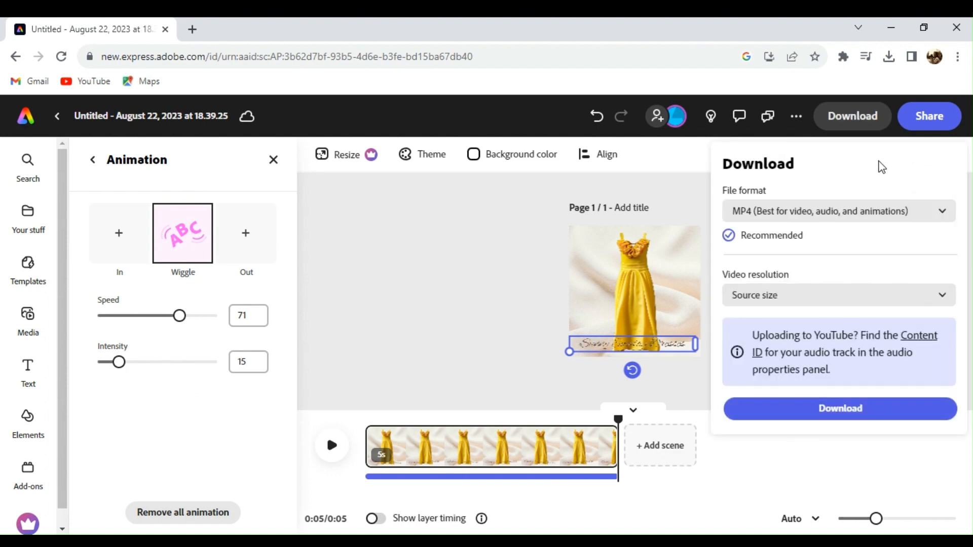
pyautogui.click(873, 208)
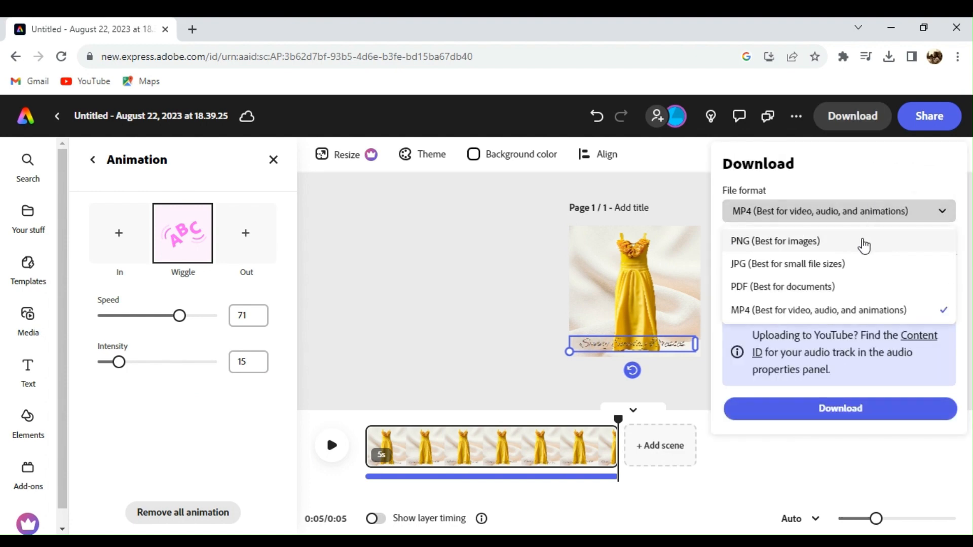
pyautogui.click(849, 310)
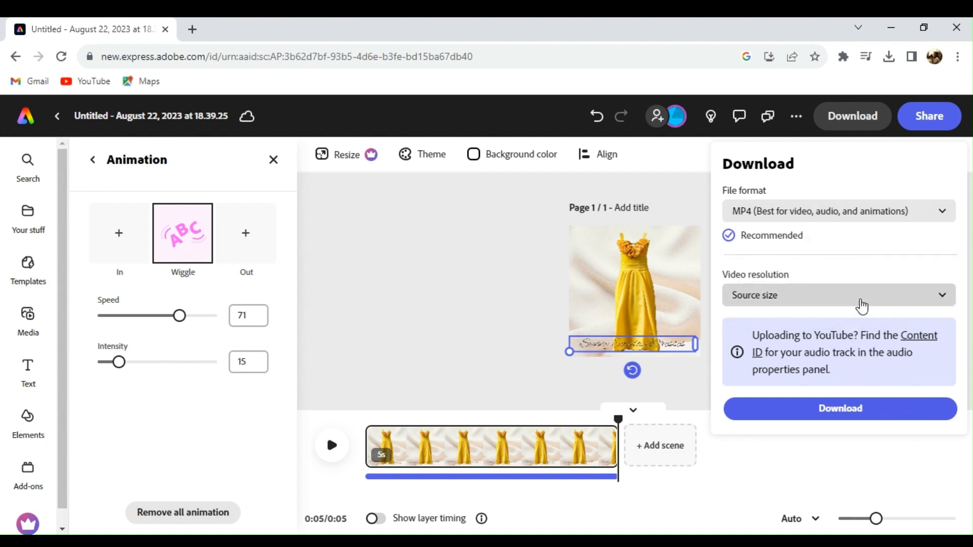
pyautogui.click(861, 302)
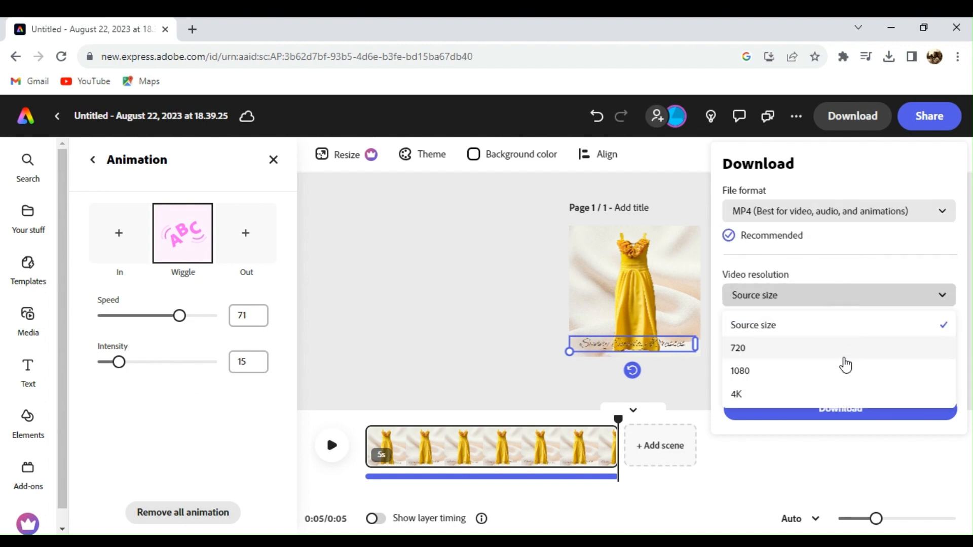
pyautogui.click(841, 375)
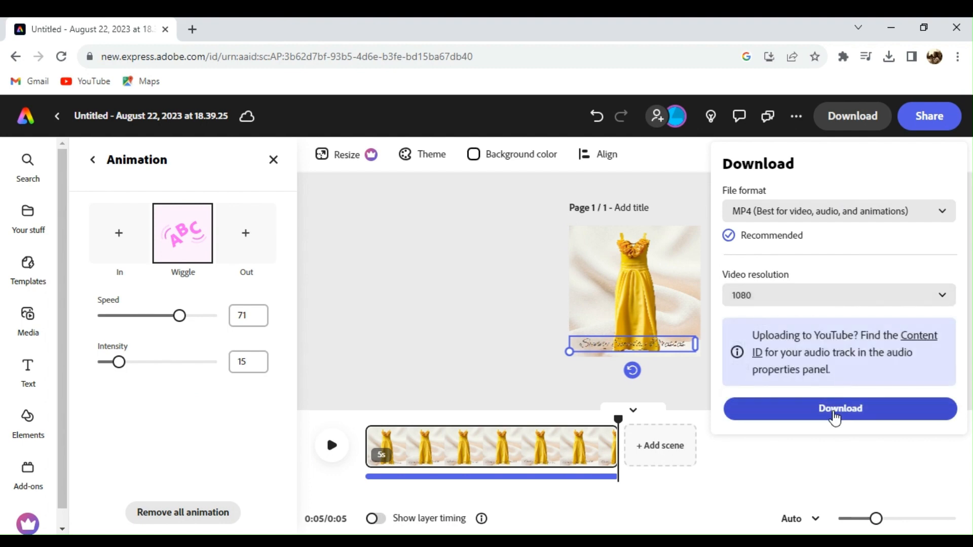
pyautogui.click(835, 411)
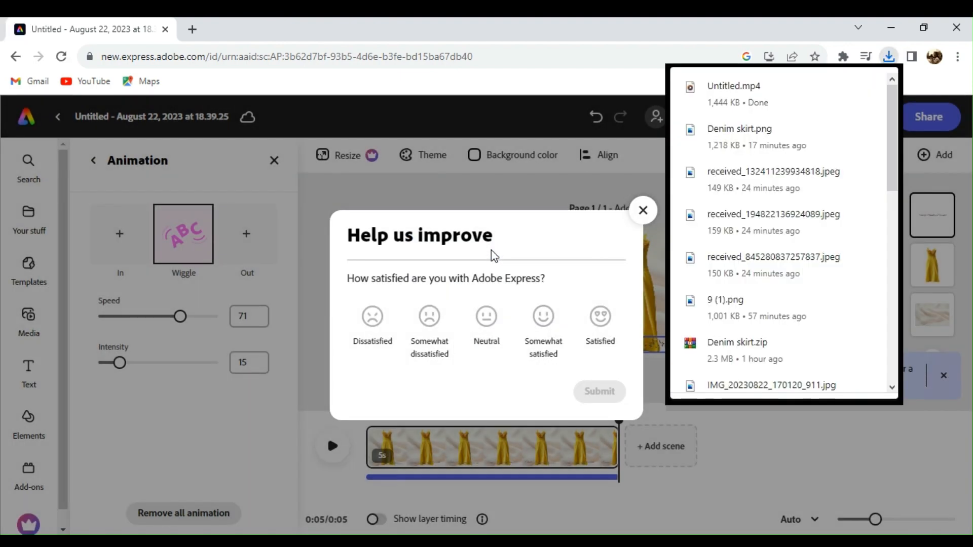
pyautogui.click(642, 210)
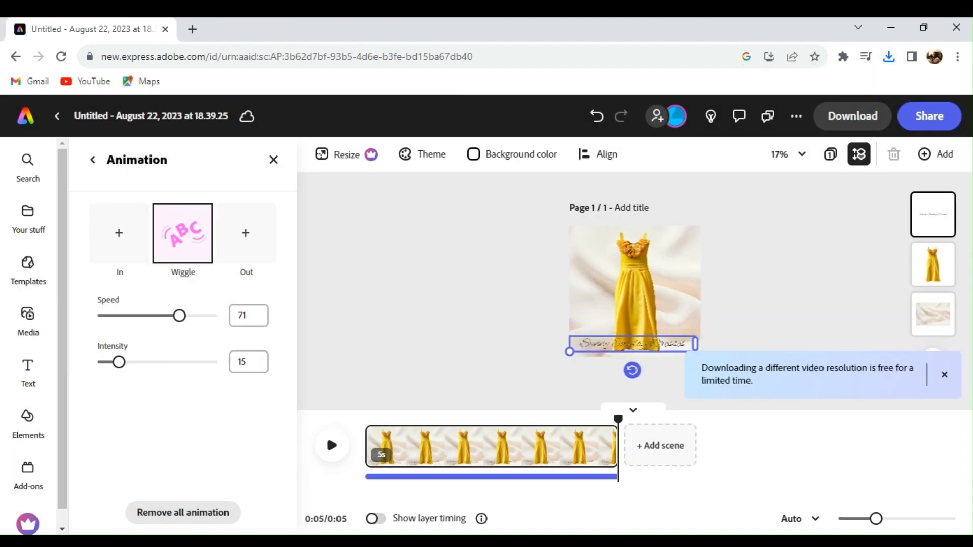